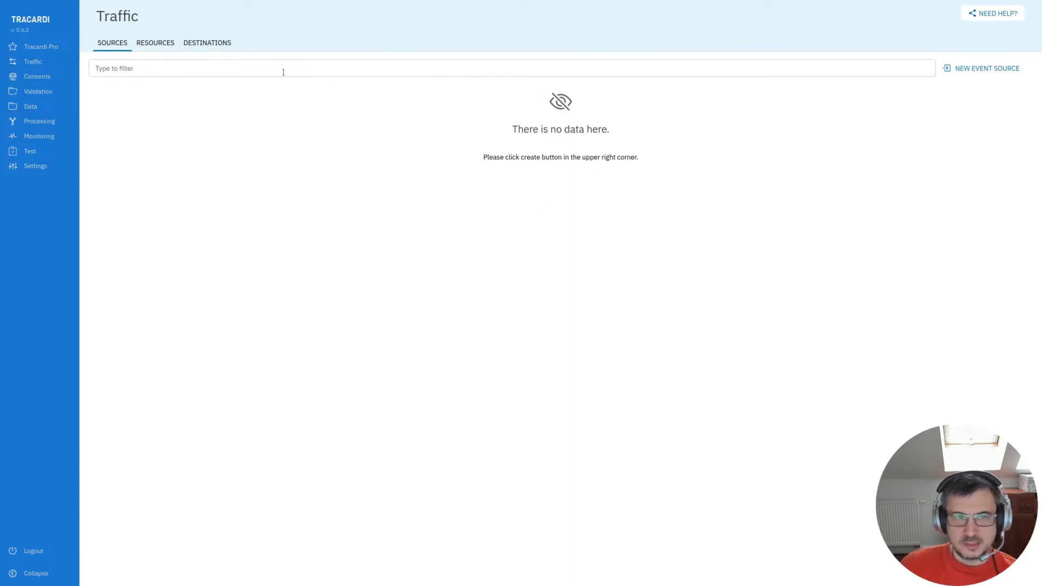
- Create an enabled Javascript event source named My web page
{"action": "left_click", "coordinate": [975, 74]}
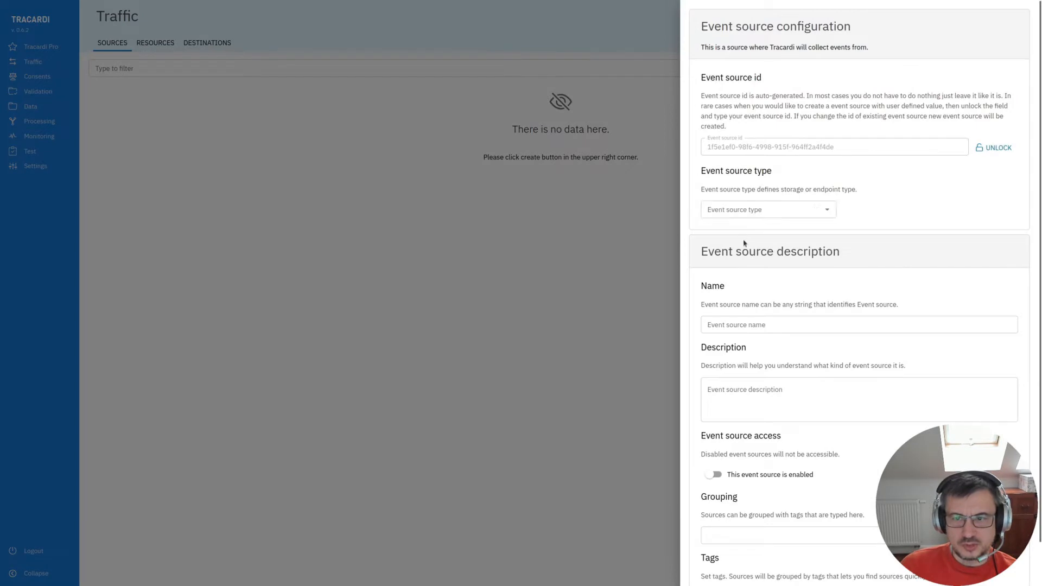
{"action": "left_click", "coordinate": [754, 210]}
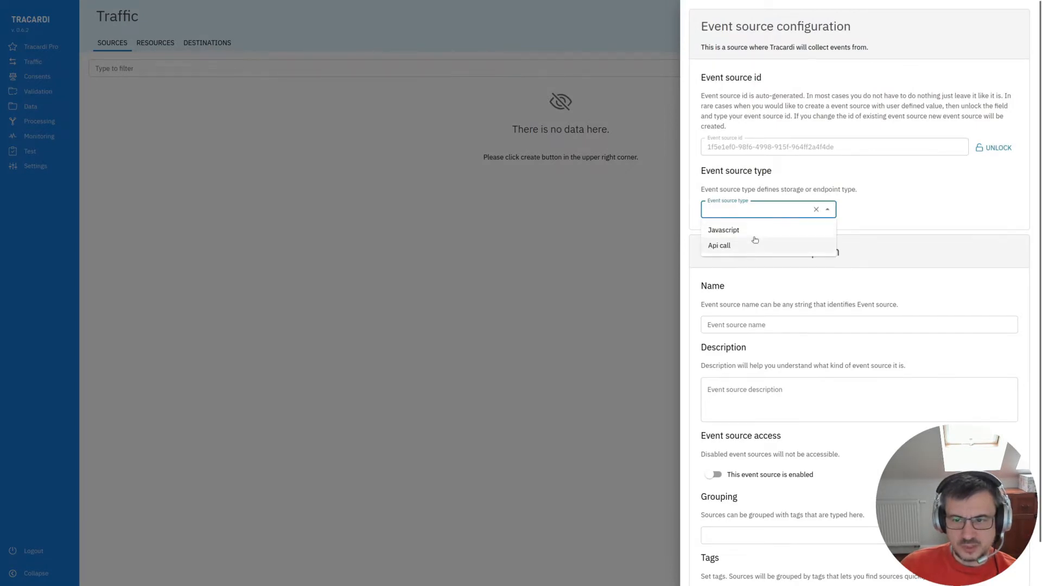
{"action": "left_click", "coordinate": [754, 234]}
{"action": "left_click", "coordinate": [774, 325]}
{"action": "type", "text": "My web page"}
{"action": "scroll", "coordinate": [749, 428], "scroll_direction": "down", "scroll_amount": 1}
{"action": "left_click", "coordinate": [714, 419]}
{"action": "left_click", "coordinate": [859, 569]}
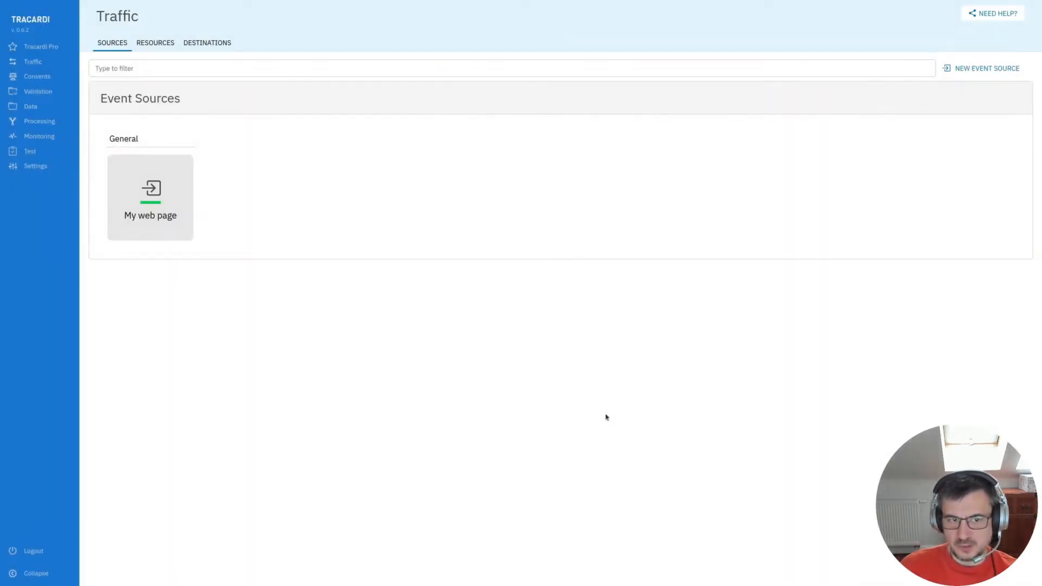
- Inspect the My web page event source's details, web hook URL and integration code
{"action": "left_click", "coordinate": [155, 168]}
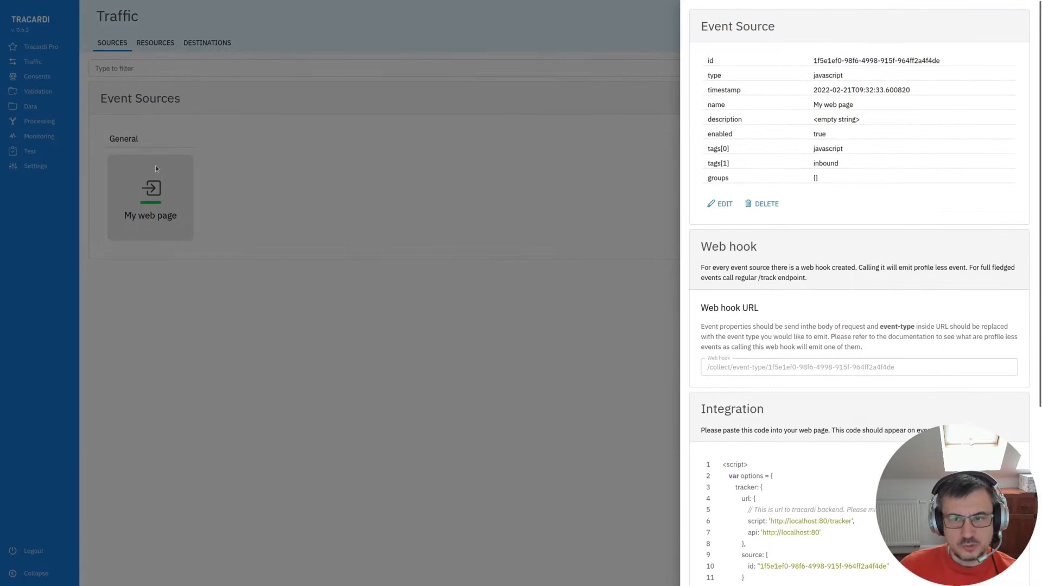
{"action": "mouse_move", "coordinate": [815, 61]}
{"action": "left_mouse_down"}
{"action": "mouse_move", "coordinate": [955, 60]}
{"action": "mouse_move", "coordinate": [815, 61]}
{"action": "left_mouse_up"}
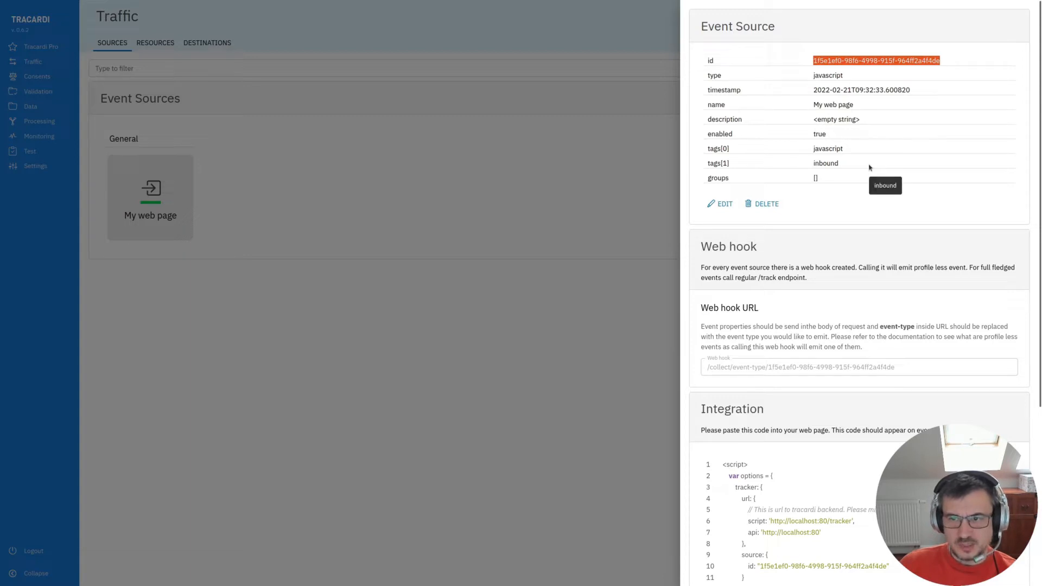
{"action": "scroll", "coordinate": [865, 180], "scroll_direction": "down", "scroll_amount": 3}
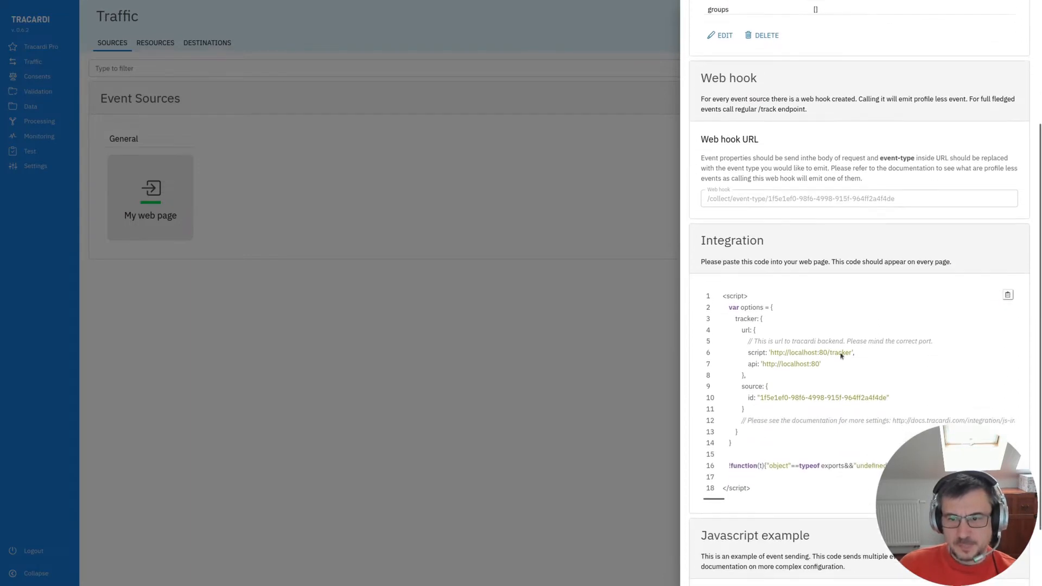
{"action": "scroll", "coordinate": [773, 327], "scroll_direction": "down", "scroll_amount": 2}
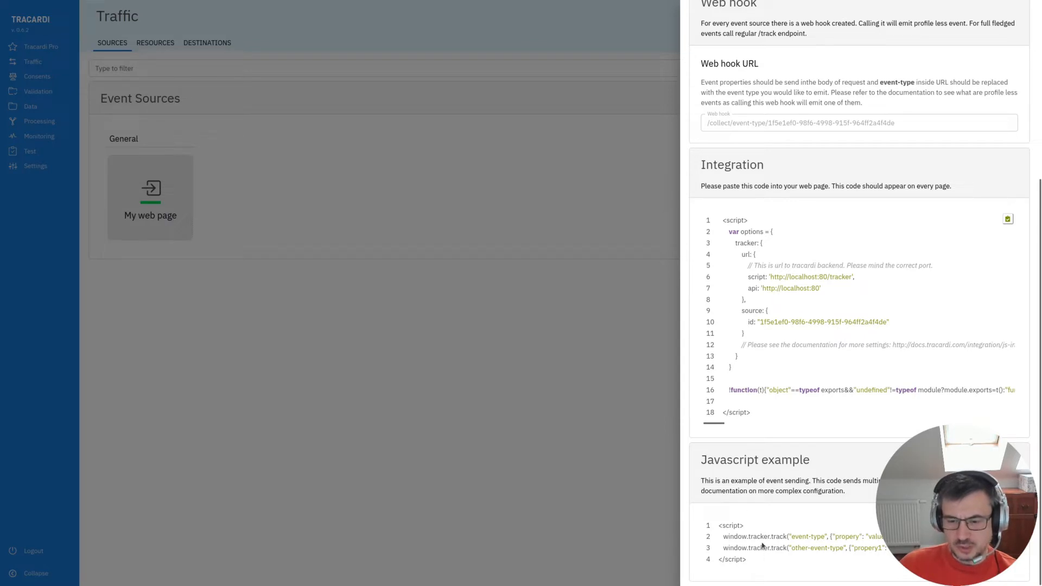
{"action": "left_click", "coordinate": [589, 368]}
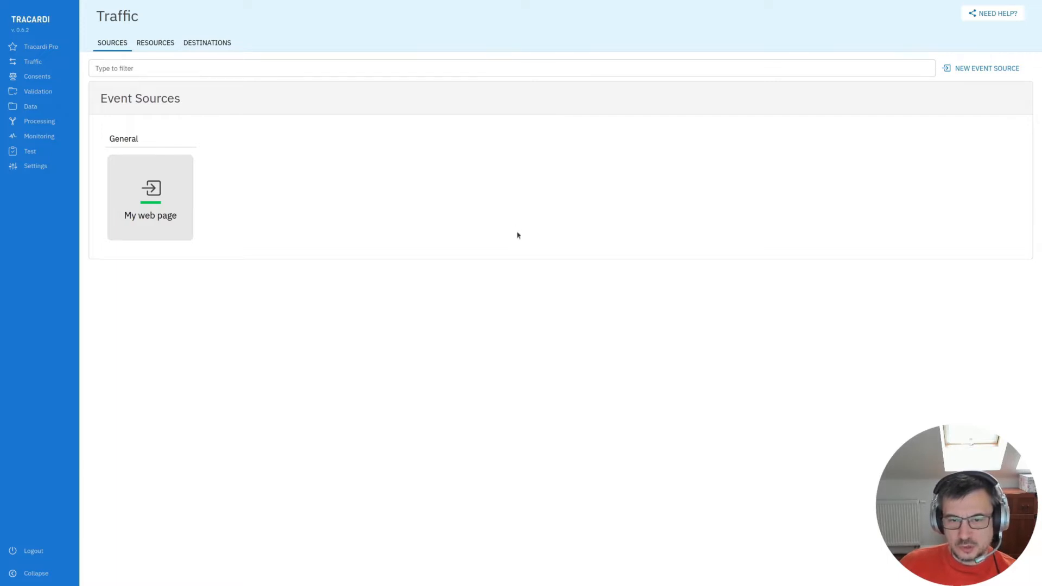
- Send a test page-view event from My web page with the property "name": "john"
{"action": "left_click", "coordinate": [25, 152]}
{"action": "left_click", "coordinate": [143, 402]}
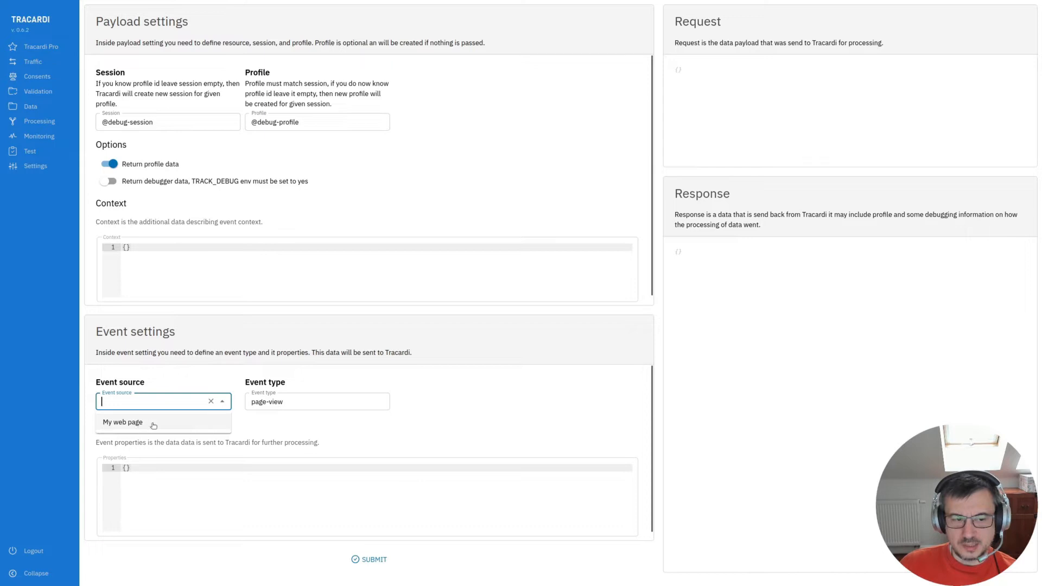
{"action": "left_click", "coordinate": [151, 424]}
{"action": "left_click", "coordinate": [126, 469]}
{"action": "key", "text": "Return"}
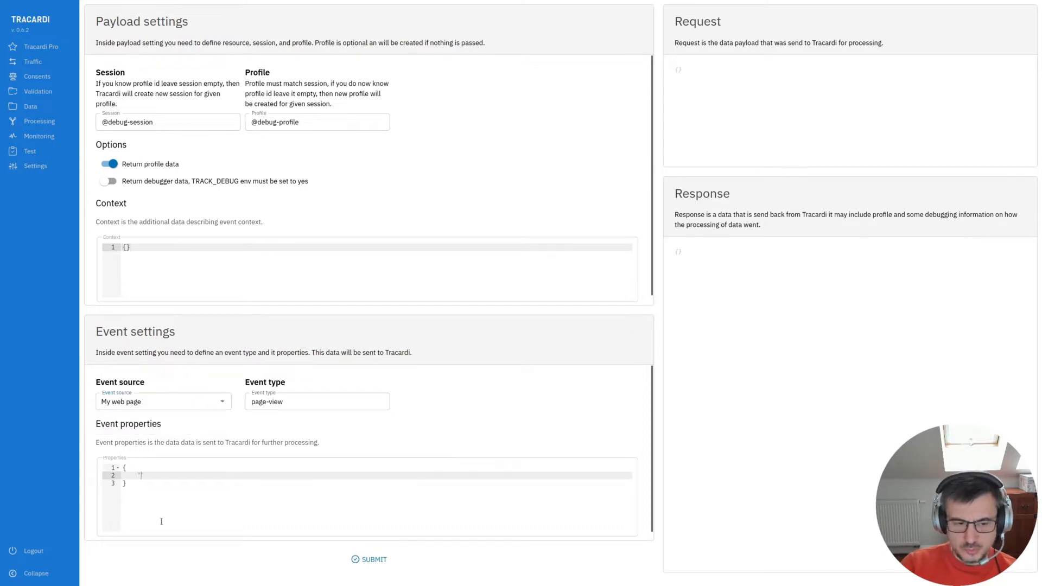
{"action": "type", "text": "\"name\": \"john\""}
{"action": "left_click", "coordinate": [254, 404]}
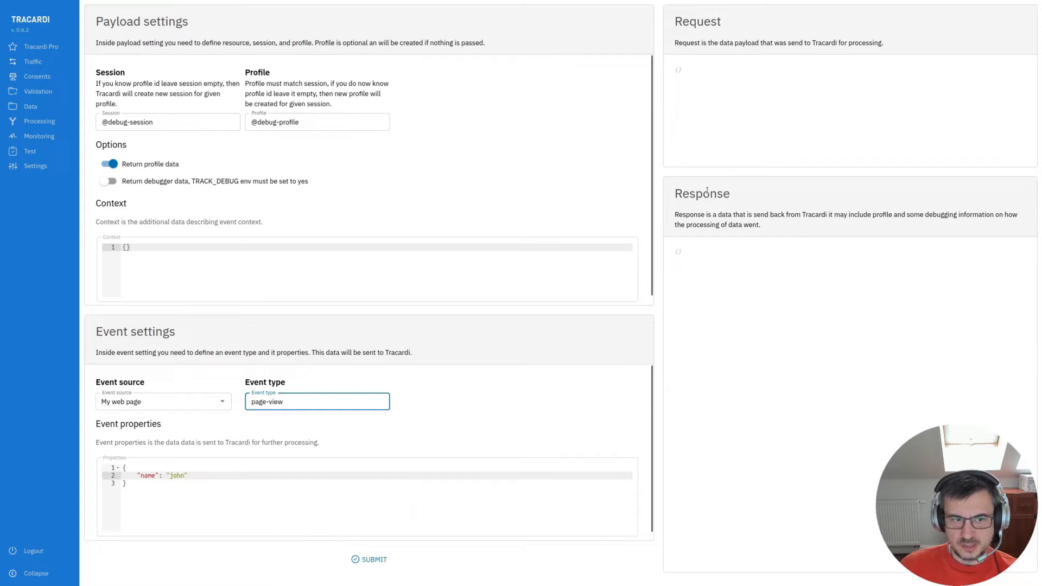
{"action": "left_click", "coordinate": [375, 553]}
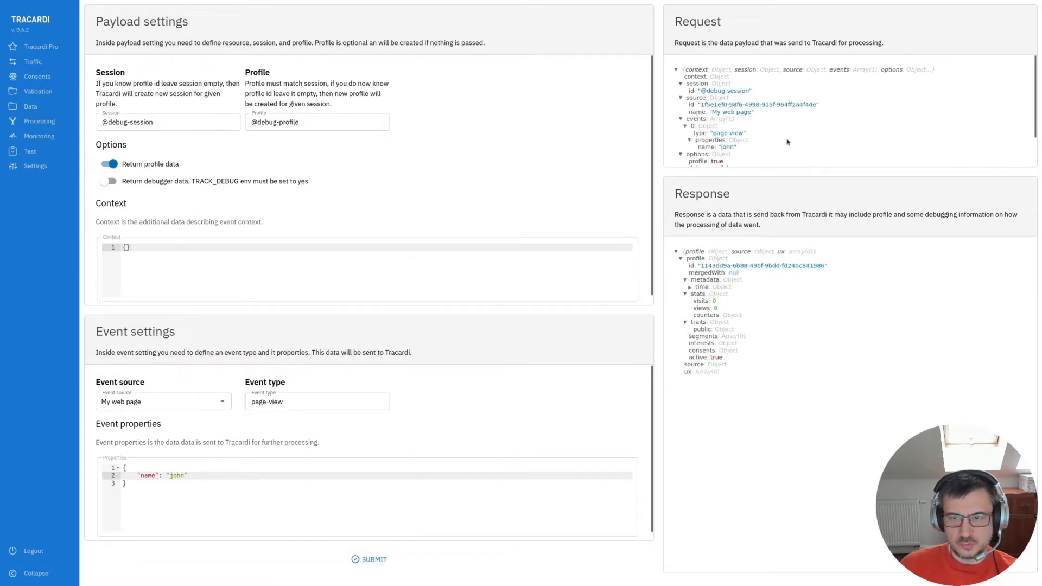
{"action": "scroll", "coordinate": [782, 136], "scroll_direction": "down", "scroll_amount": 1}
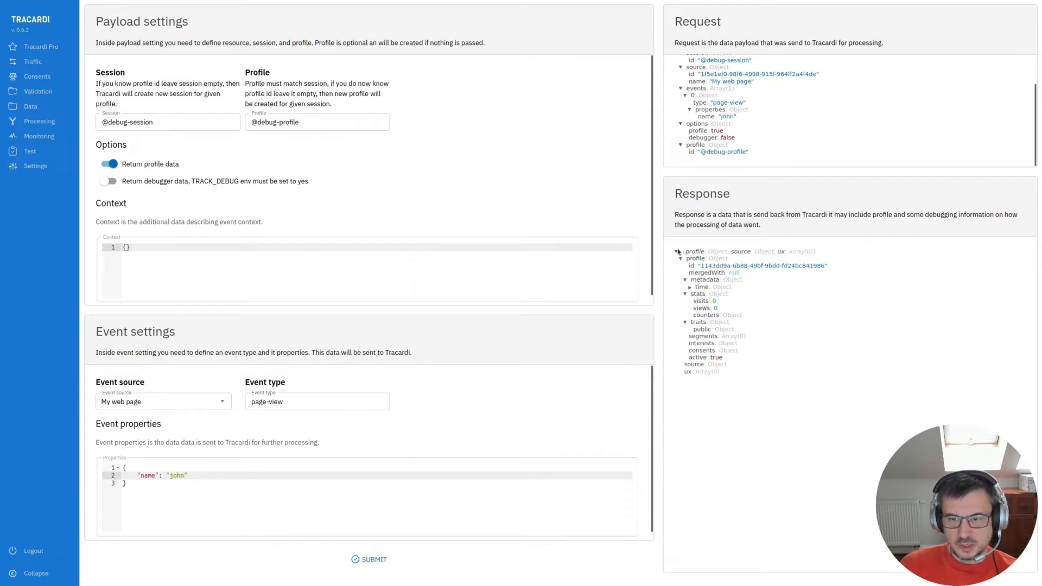
- Create a consent type named marketing with the description "We will collect data form marketing purposes."
{"action": "left_click", "coordinate": [37, 76]}
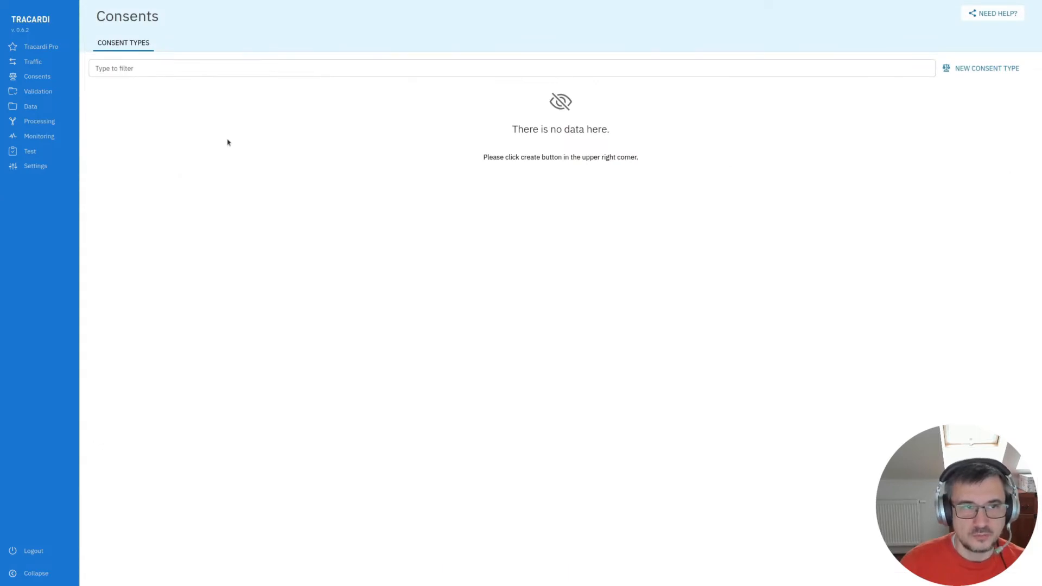
{"action": "left_click", "coordinate": [987, 69]}
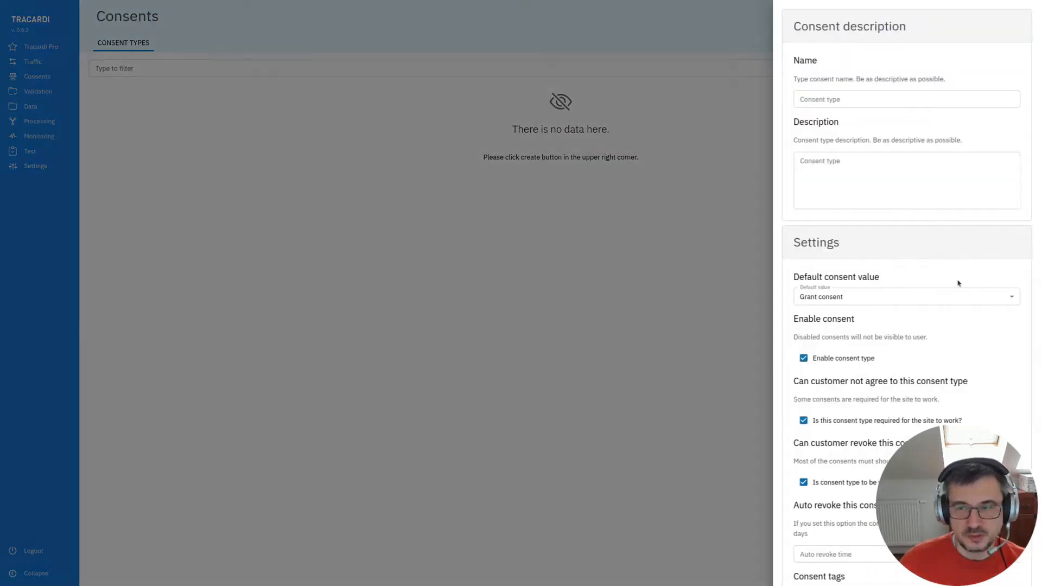
{"action": "left_click", "coordinate": [851, 99]}
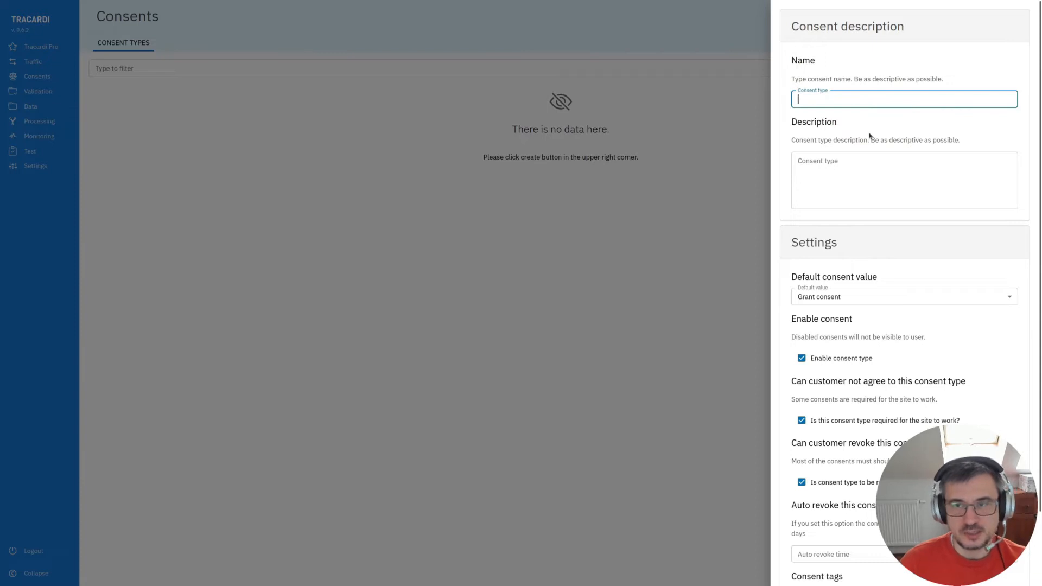
{"action": "type", "text": "marketing"}
{"action": "left_click", "coordinate": [816, 184]}
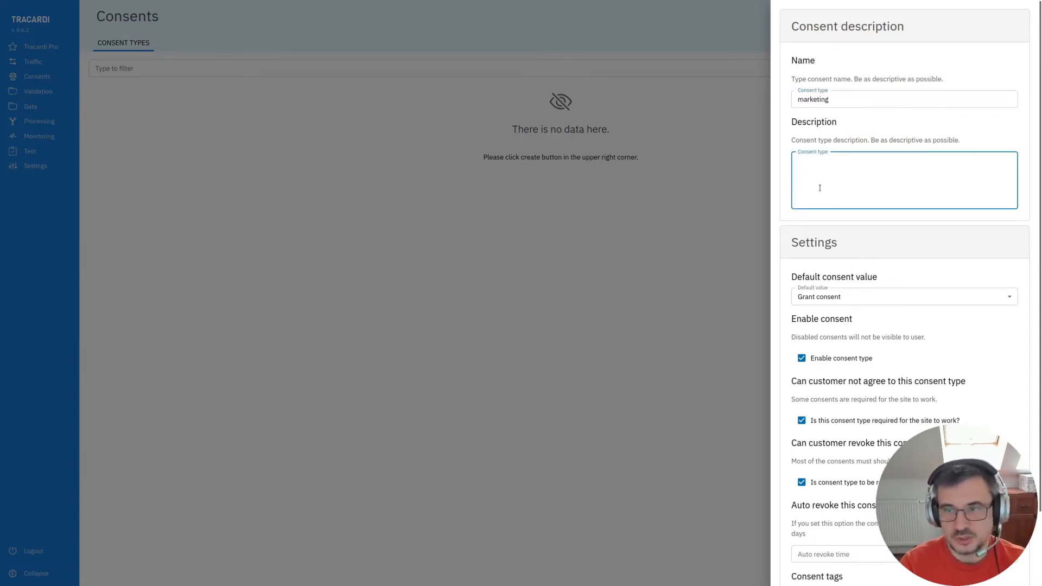
{"action": "type", "text": "We will collect data form marketing purposes."}
{"action": "scroll", "coordinate": [820, 188], "scroll_direction": "down", "scroll_amount": 2}
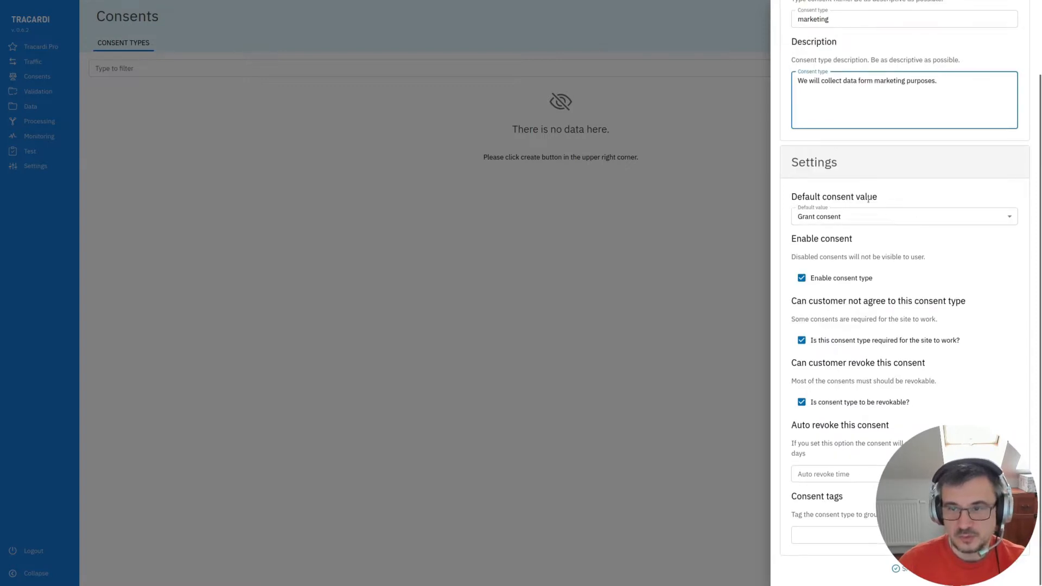
{"action": "left_click", "coordinate": [908, 571]}
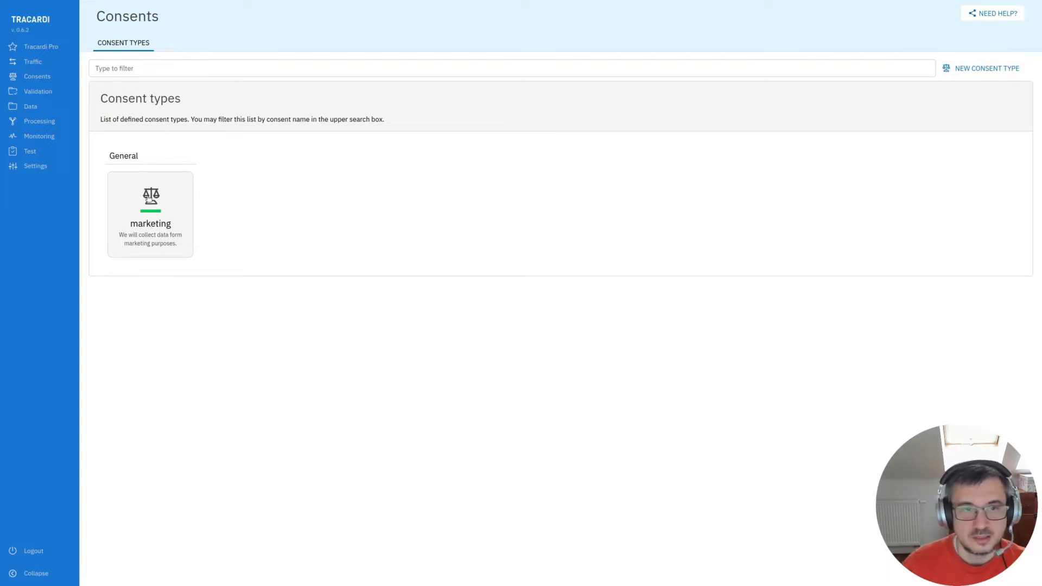
{"action": "left_click", "coordinate": [151, 212]}
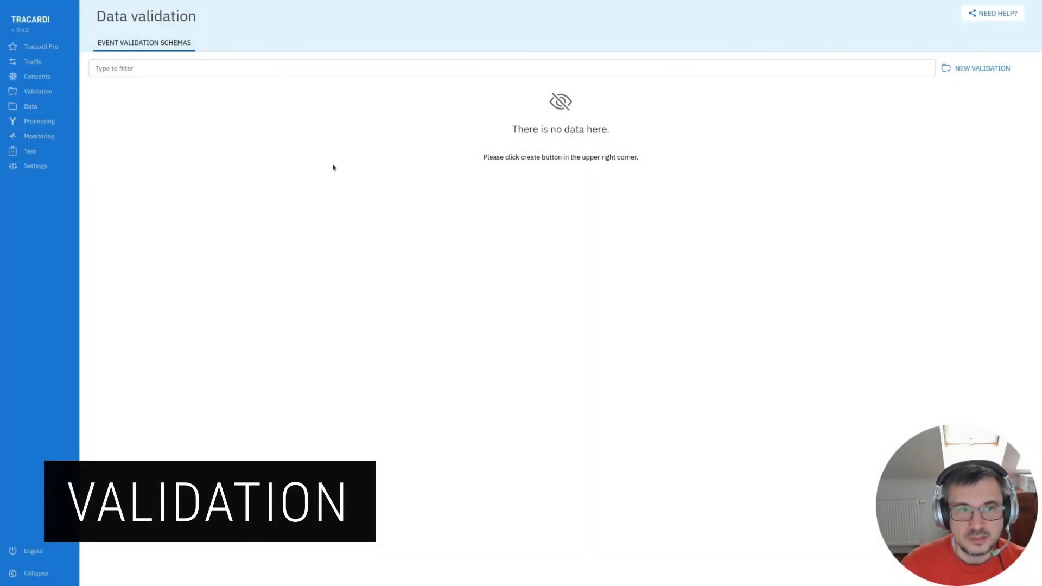
{"action": "left_click", "coordinate": [975, 69]}
{"action": "left_click", "coordinate": [820, 102]}
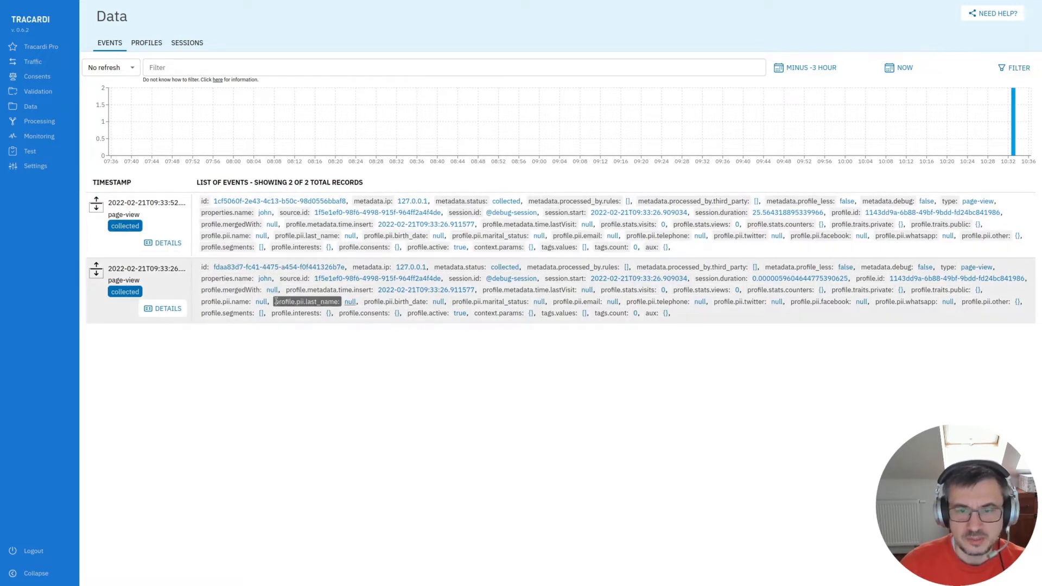
- Review the collected profiles, sessions and events in the Data section
{"action": "left_click", "coordinate": [151, 43]}
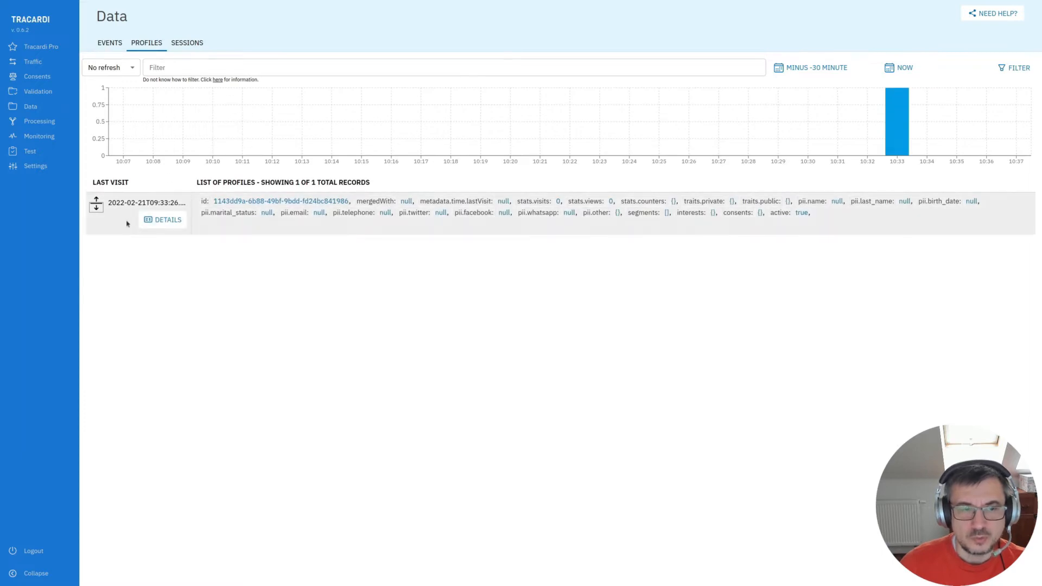
{"action": "left_click", "coordinate": [171, 219]}
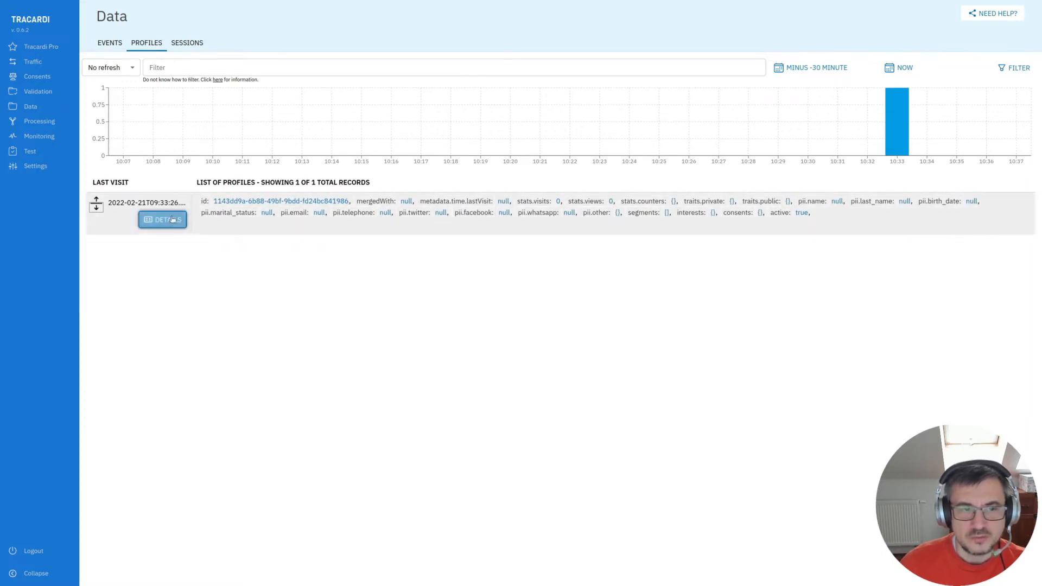
{"action": "left_click", "coordinate": [190, 46]}
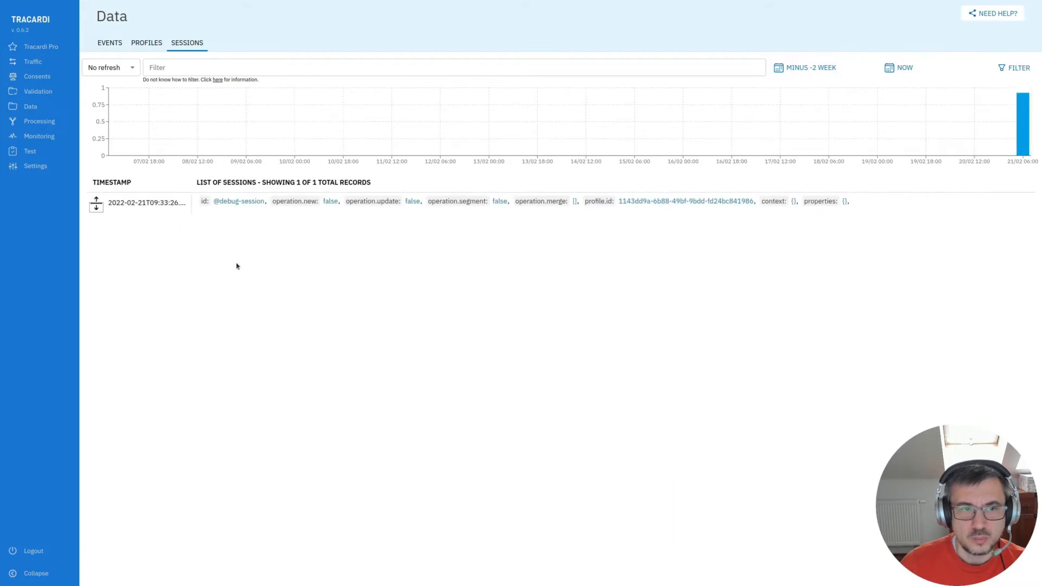
{"action": "left_click", "coordinate": [112, 44]}
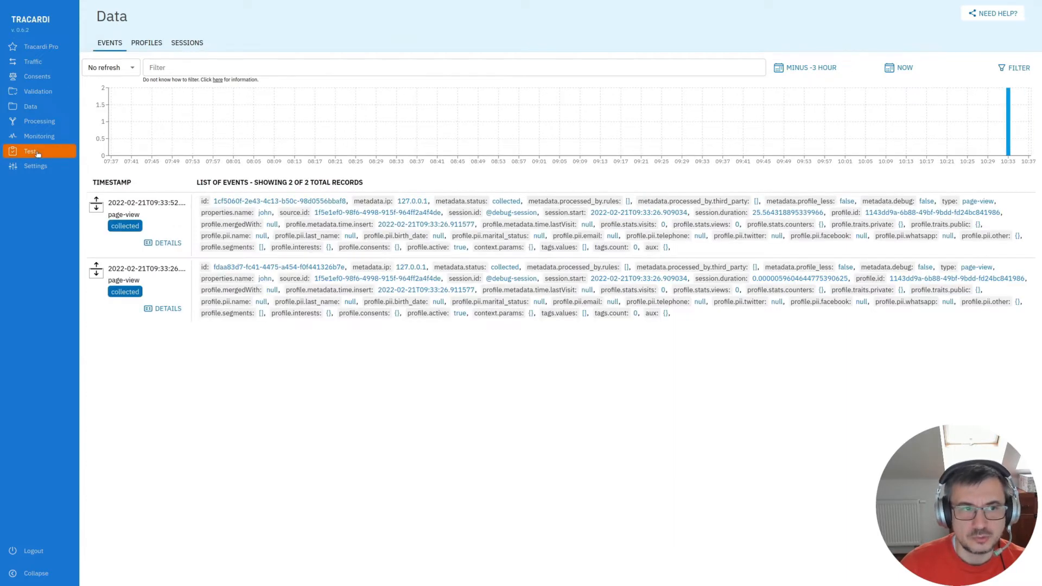
- Examine the session and profile fields on the test form
{"action": "left_click", "coordinate": [38, 152]}
{"action": "left_click", "coordinate": [161, 122]}
{"action": "left_click_drag", "start_coordinate": [161, 122], "coordinate": [102, 123]}
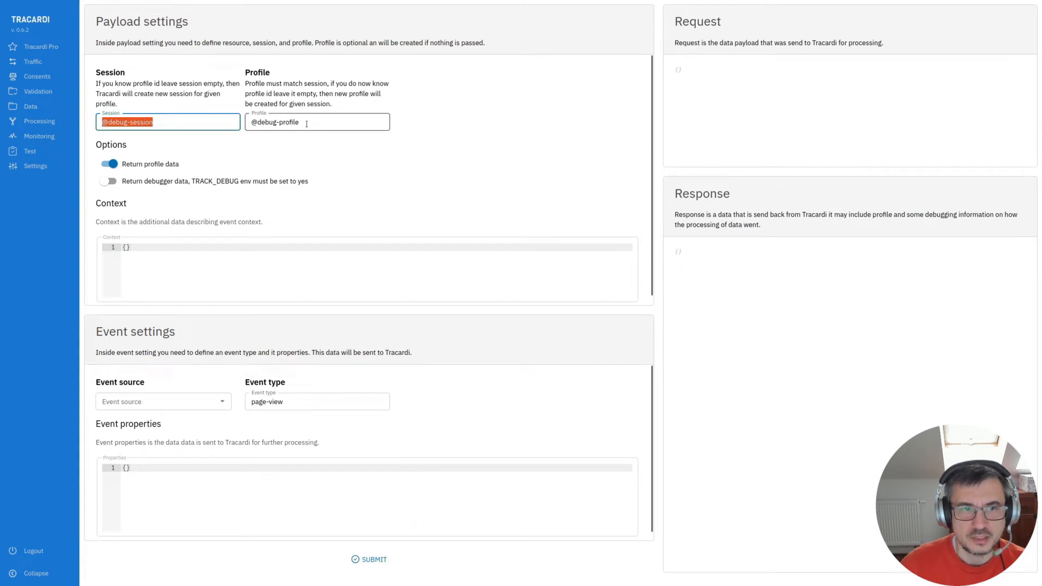
{"action": "key", "text": "Tab"}
{"action": "key", "text": "End"}
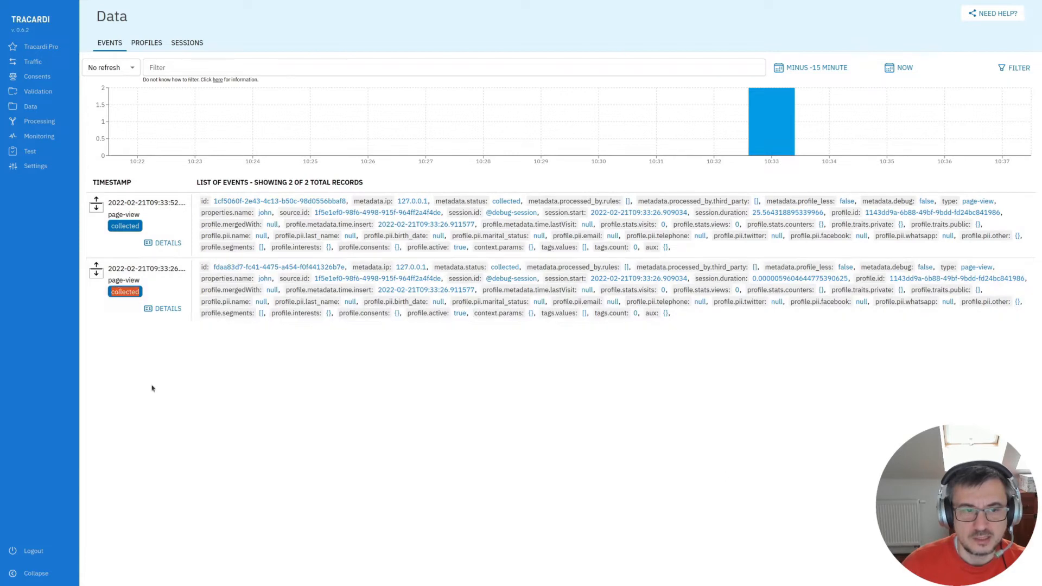
- Inspect the latest page-view event's details across its event, raw, context and log views
{"action": "left_click", "coordinate": [163, 243]}
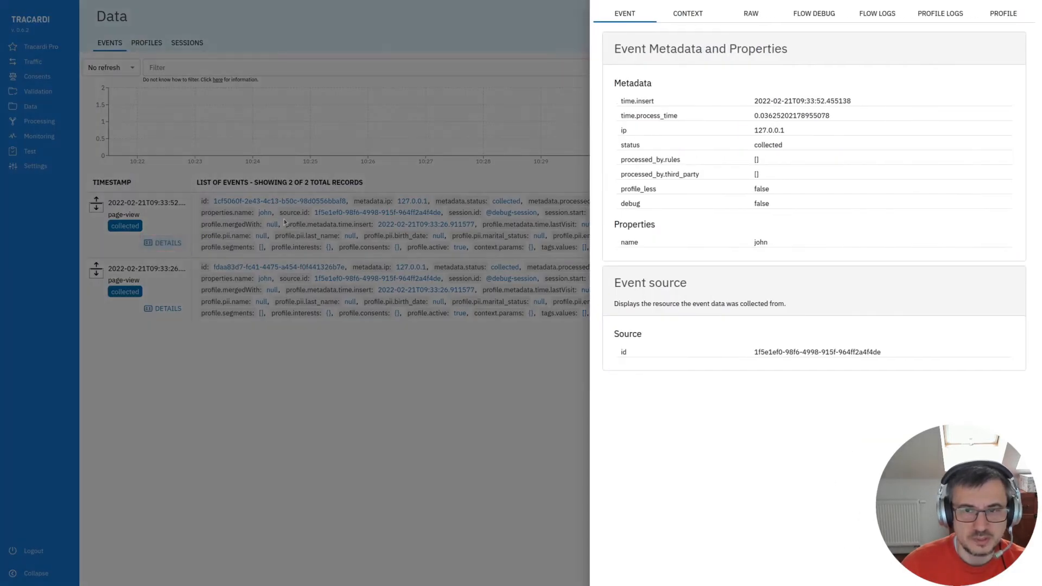
{"action": "left_click", "coordinate": [753, 20]}
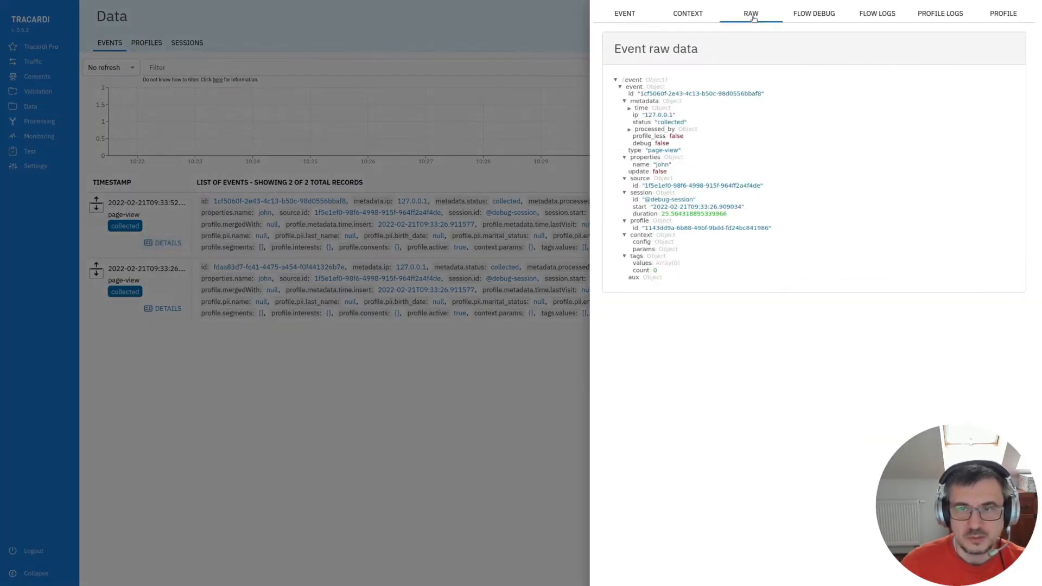
{"action": "left_click", "coordinate": [688, 17]}
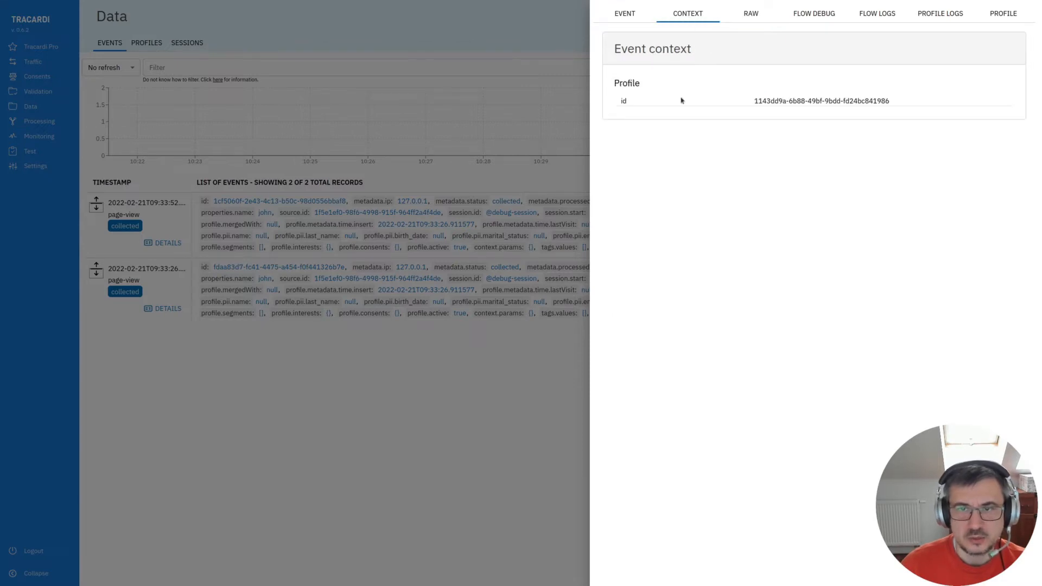
{"action": "left_click", "coordinate": [632, 17]}
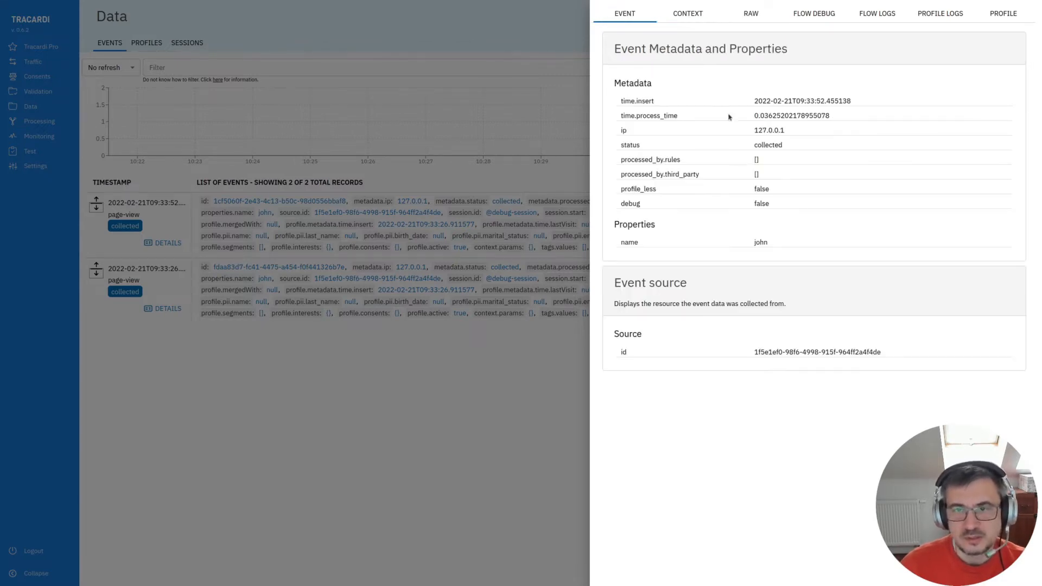
{"action": "left_click", "coordinate": [823, 20]}
{"action": "left_click", "coordinate": [875, 18]}
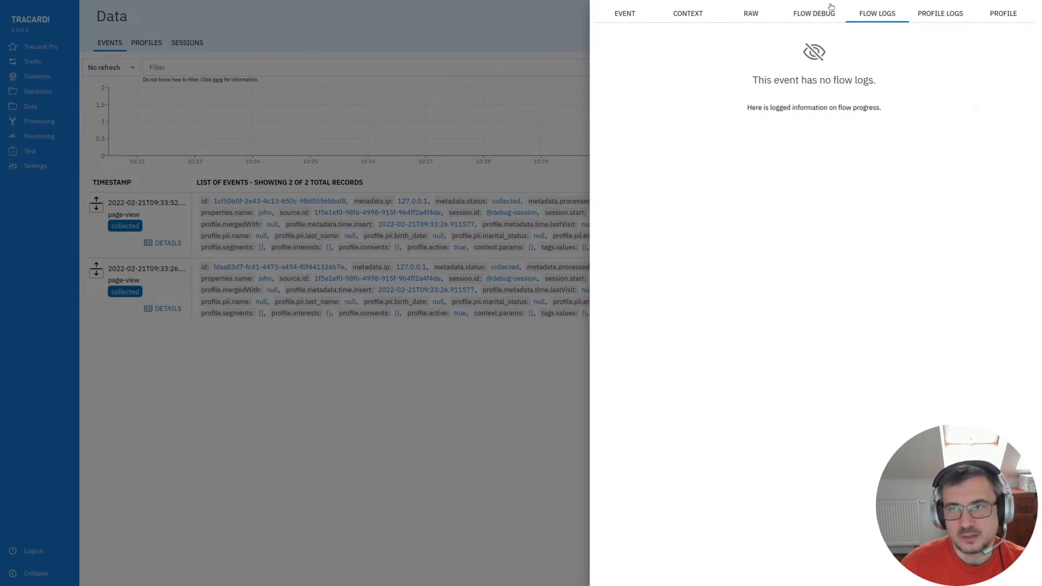
{"action": "left_click", "coordinate": [531, 391]}
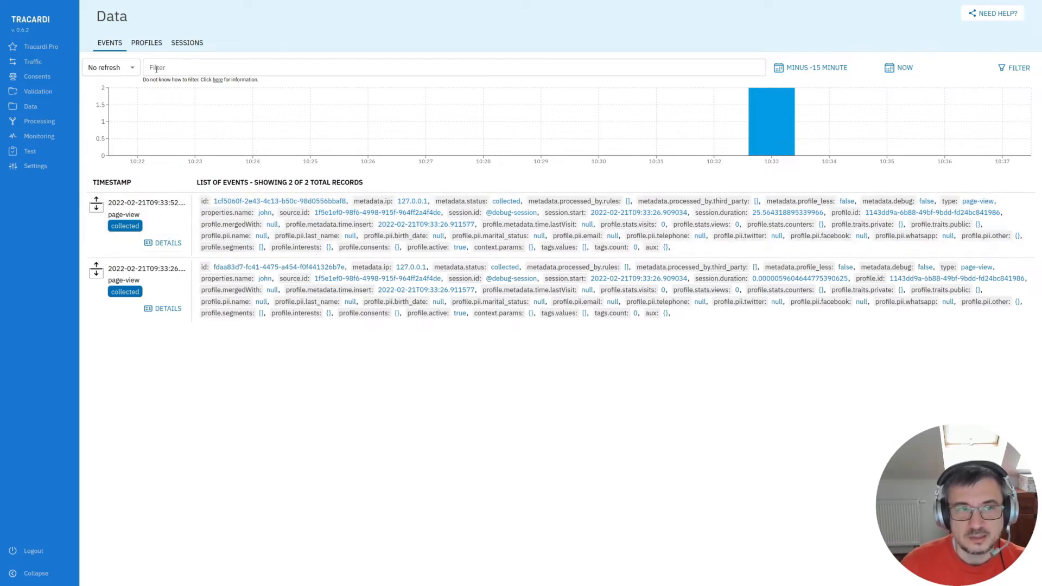
- Expand the collected profile's full record
{"action": "left_click", "coordinate": [149, 46]}
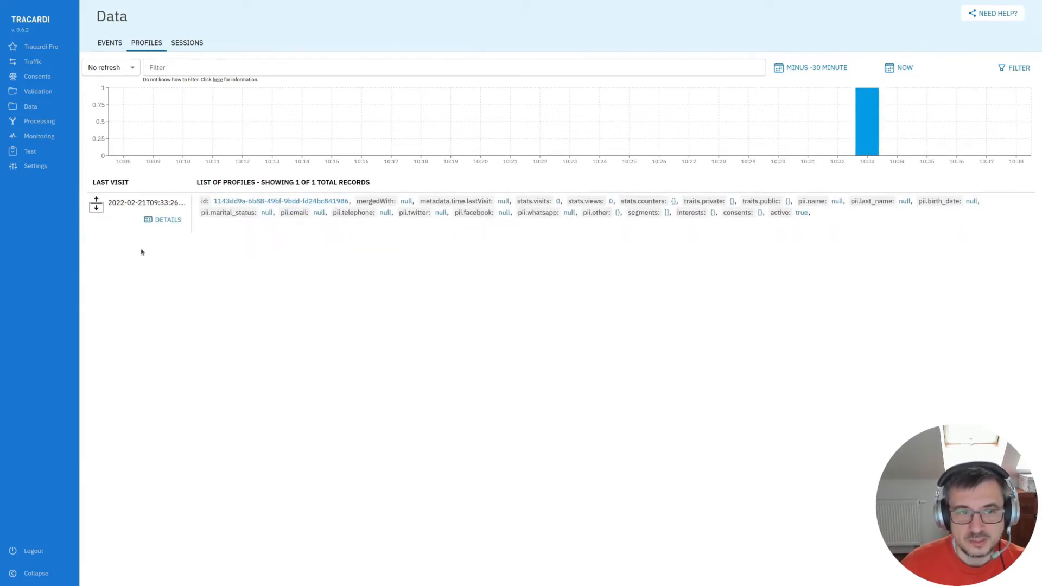
{"action": "left_click", "coordinate": [225, 220]}
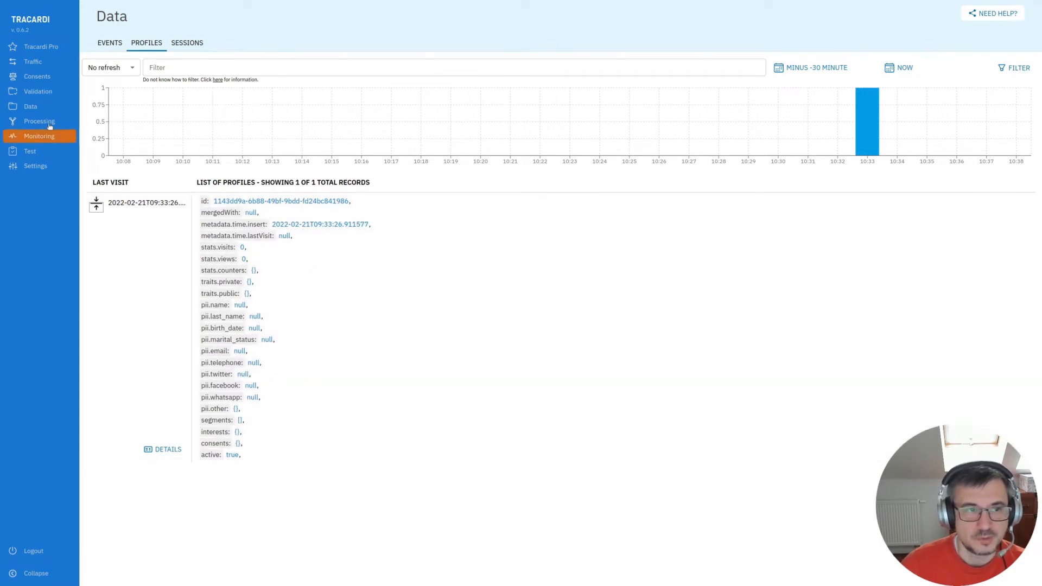
- Browse the Processing section's workflows, routing rules and segments lists
{"action": "left_click", "coordinate": [39, 121]}
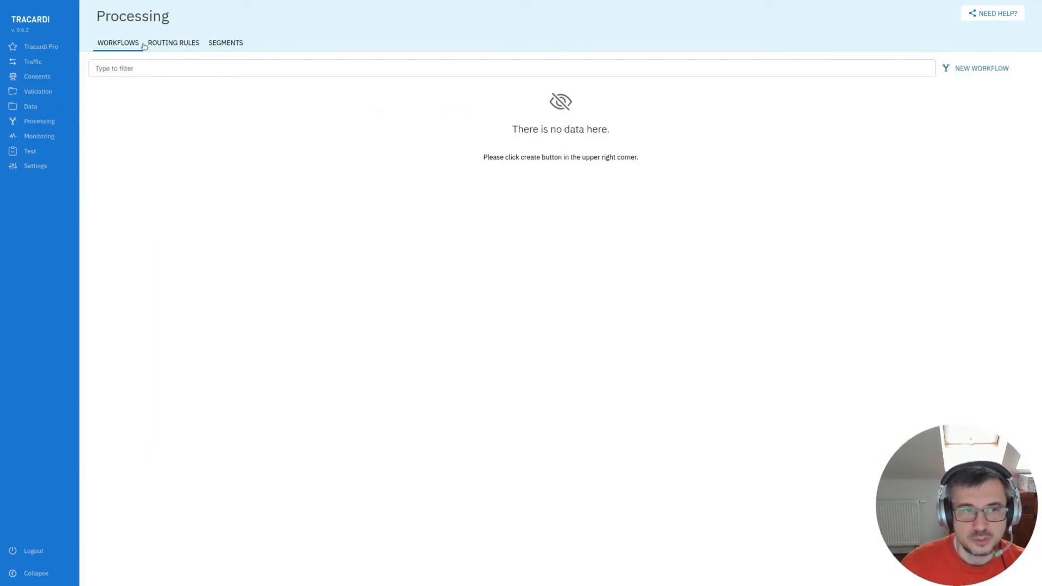
{"action": "left_click", "coordinate": [175, 47]}
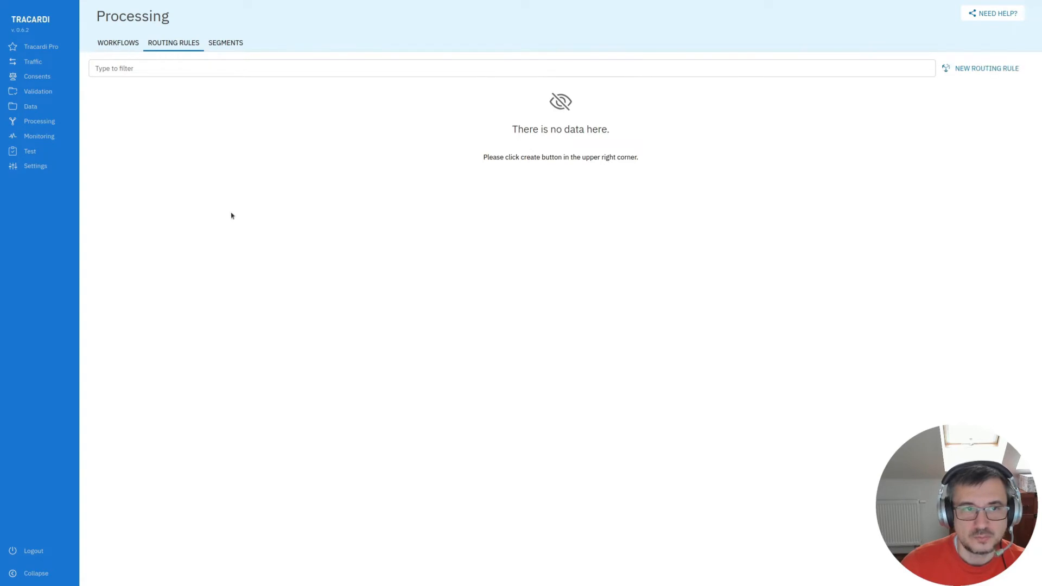
{"action": "left_click", "coordinate": [237, 42]}
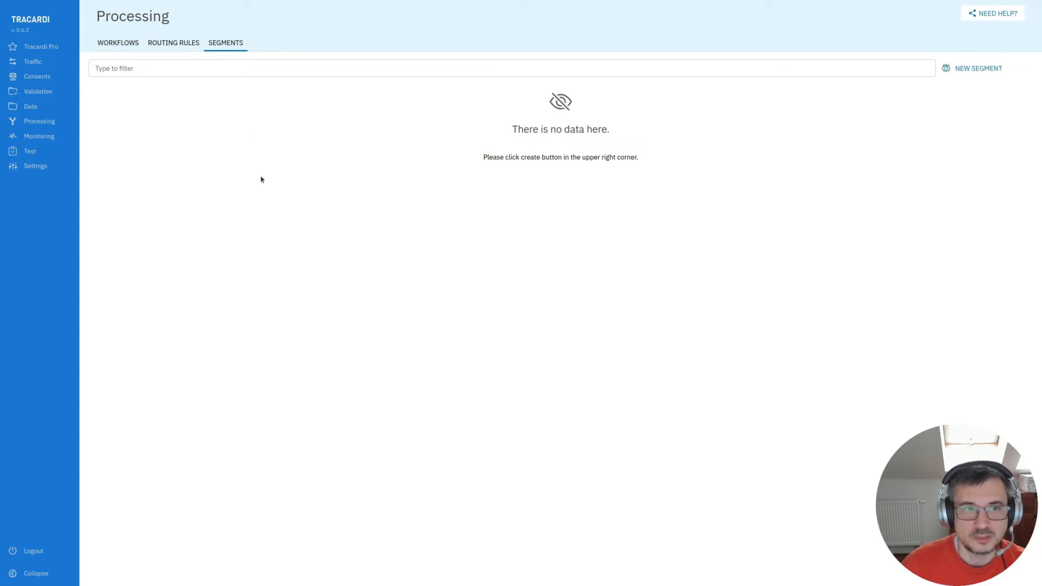
{"action": "left_click", "coordinate": [119, 47]}
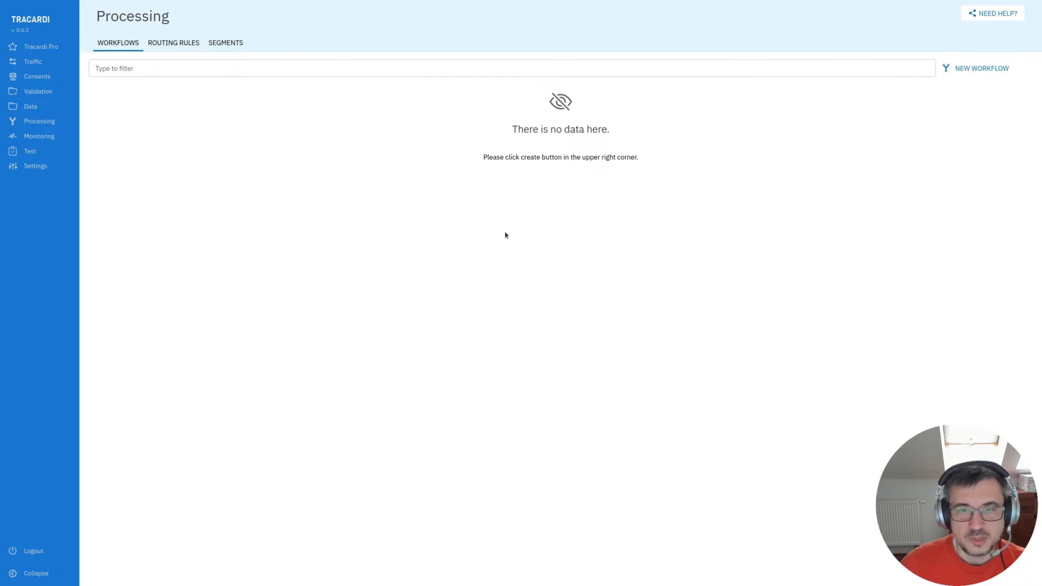
- Create a new workflow named "collects event properties"
{"action": "left_click", "coordinate": [983, 73]}
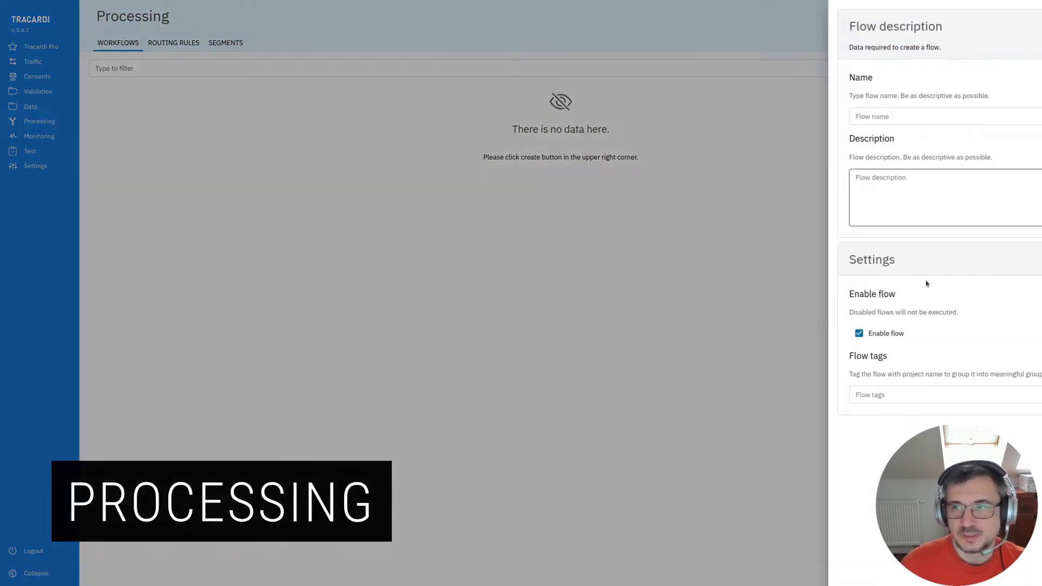
{"action": "left_click", "coordinate": [818, 118]}
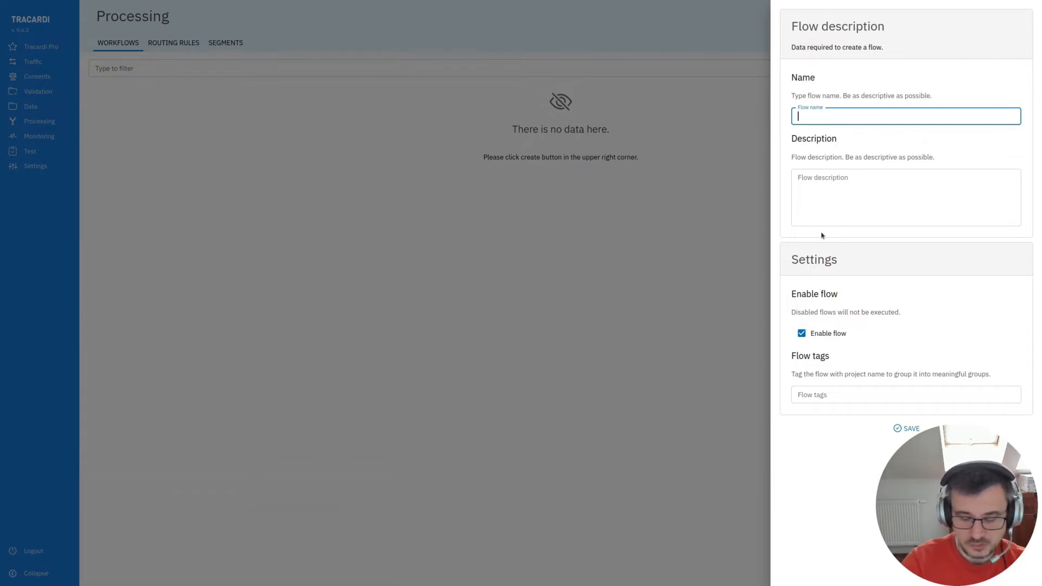
{"action": "type", "text": "llec"}
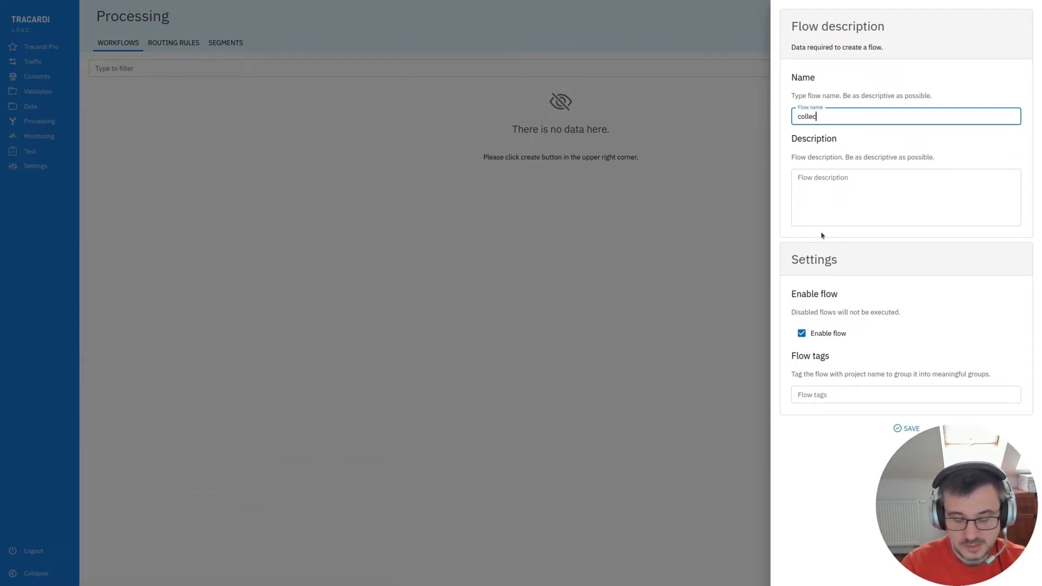
{"action": "type", "text": "ts event properties"}
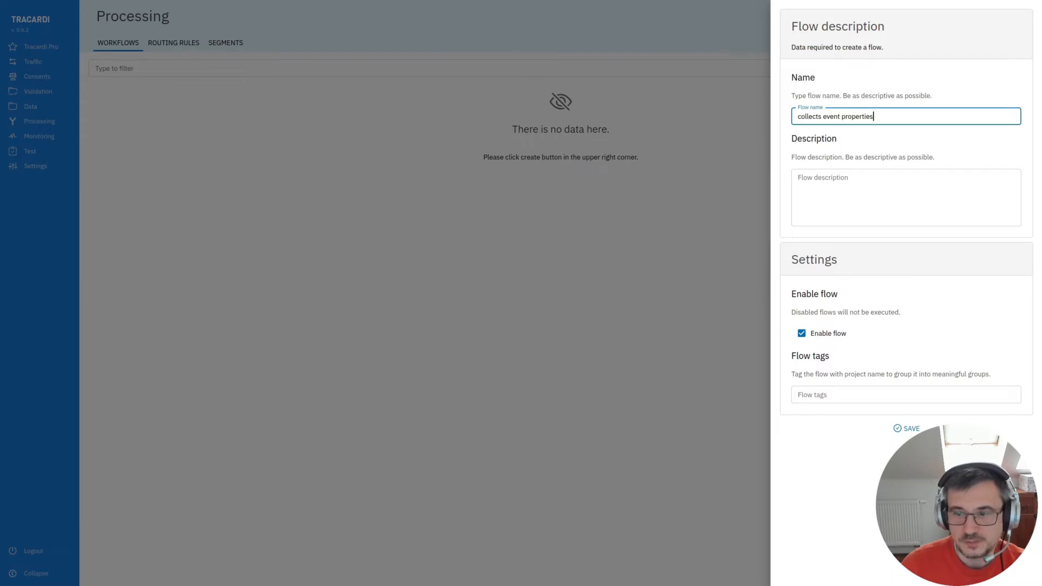
{"action": "left_click", "coordinate": [907, 428]}
- Open the new workflow in the flow editor and add a Start node to the canvas
{"action": "left_click", "coordinate": [135, 217]}
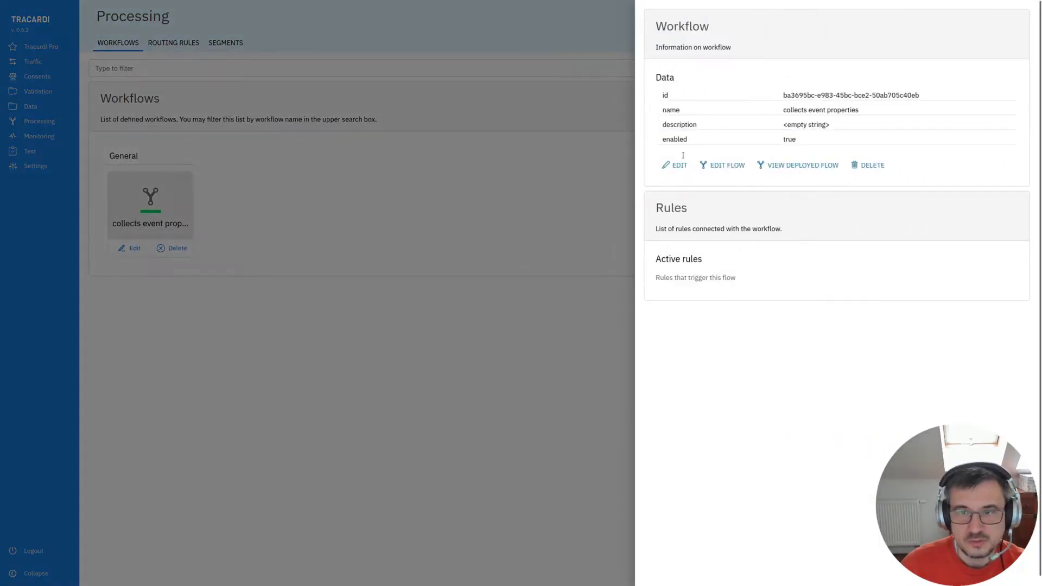
{"action": "left_click", "coordinate": [716, 166]}
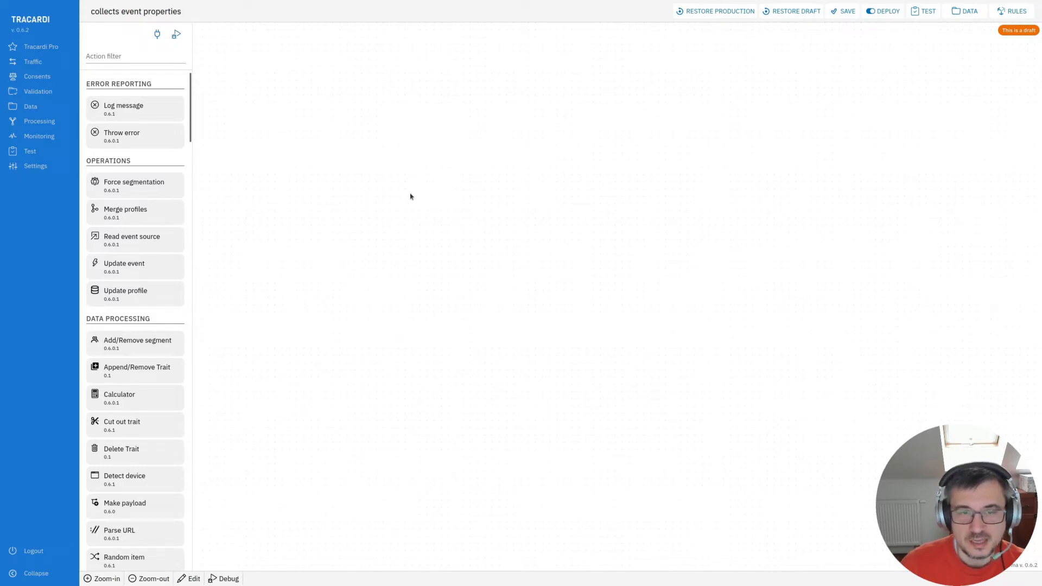
{"action": "left_click", "coordinate": [111, 58]}
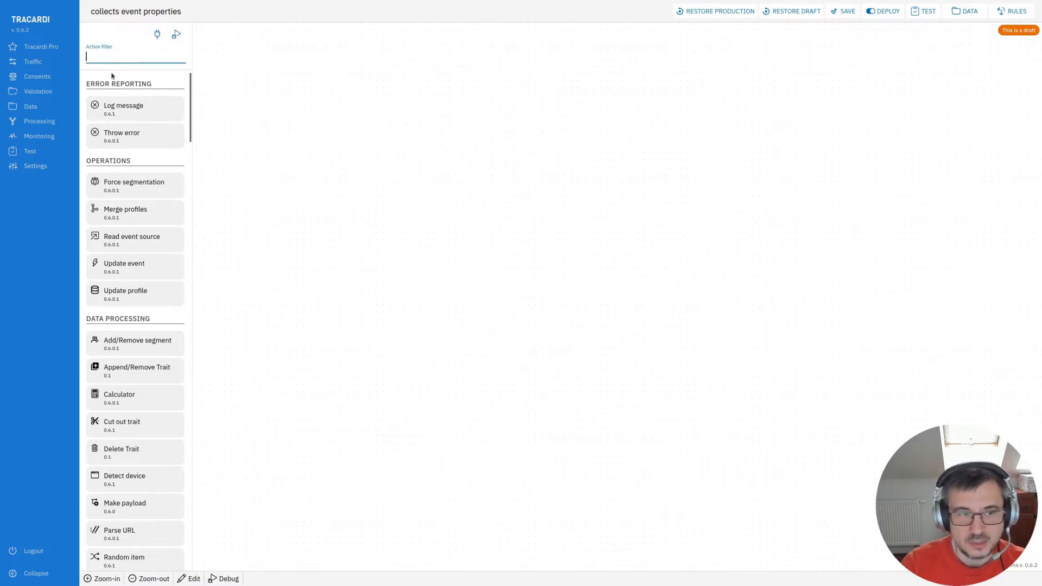
{"action": "type", "text": "s"}
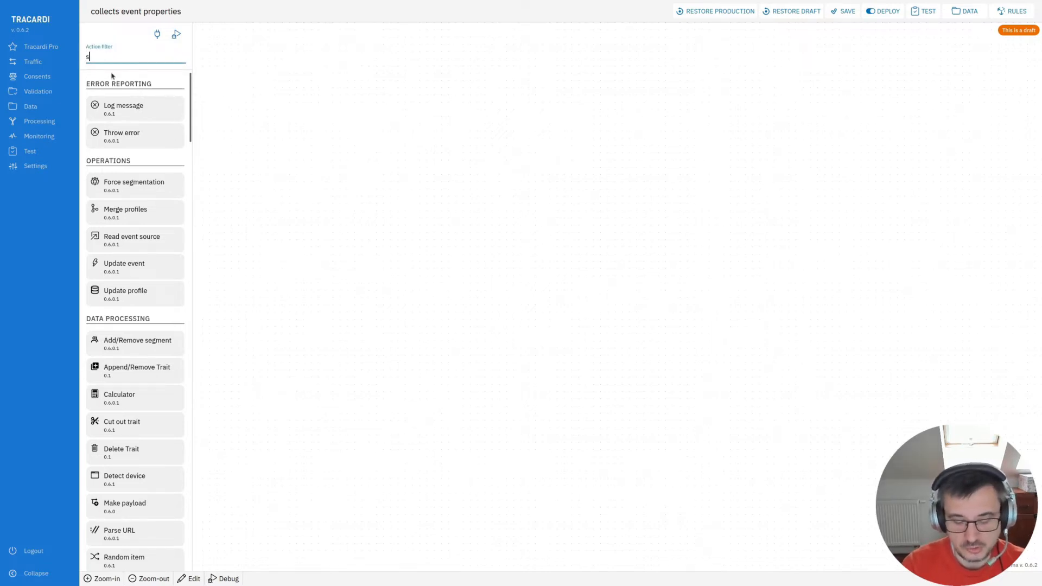
{"action": "type", "text": "tart"}
{"action": "left_click_drag", "start_coordinate": [109, 107], "coordinate": [429, 141]}
- Configure the Start node to collect debugging information and trigger on page-view events, and save it
{"action": "left_click", "coordinate": [428, 140]}
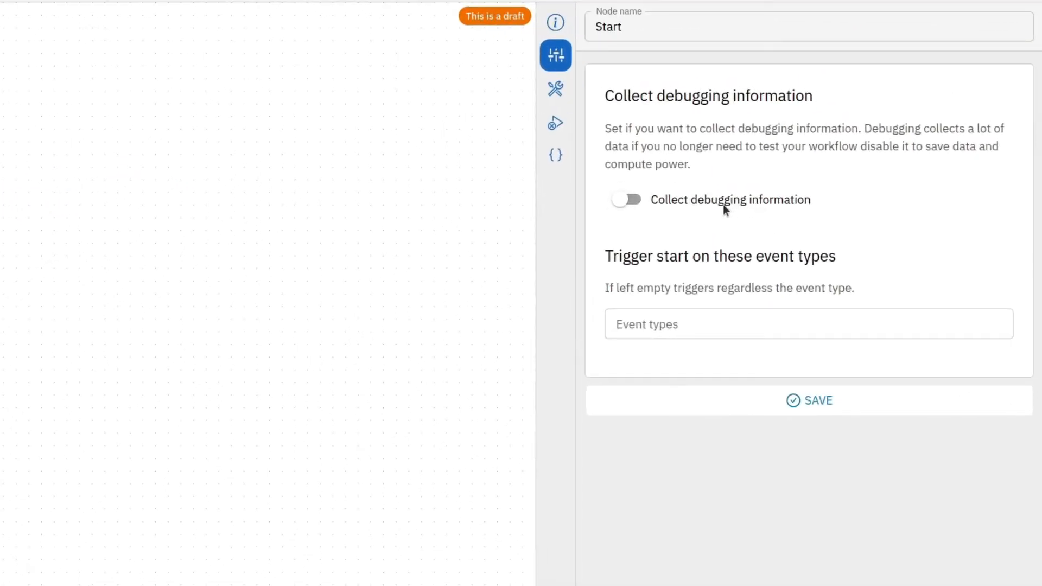
{"action": "left_click", "coordinate": [633, 205]}
{"action": "left_click", "coordinate": [659, 310]}
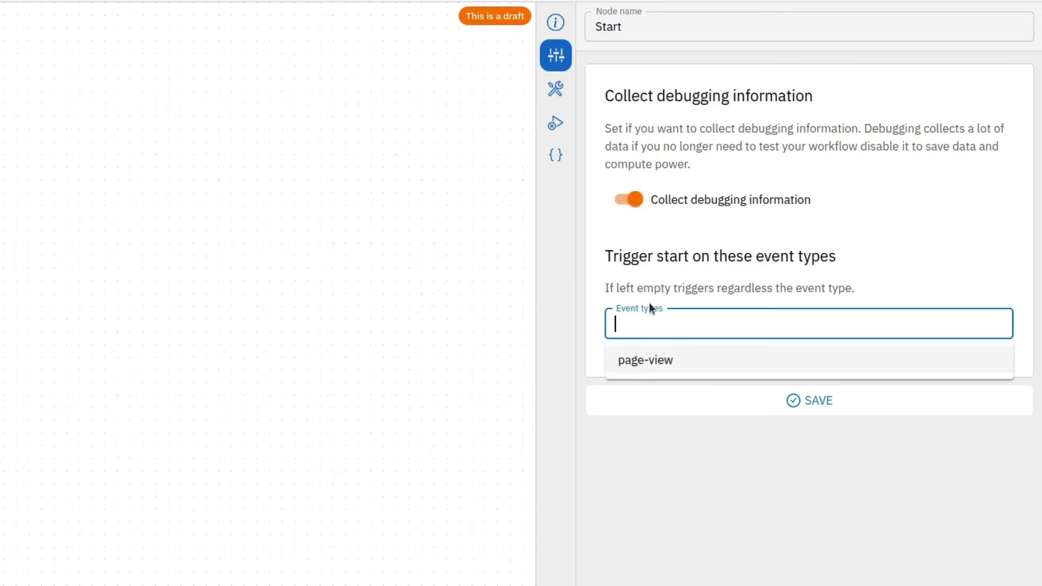
{"action": "left_click", "coordinate": [625, 372]}
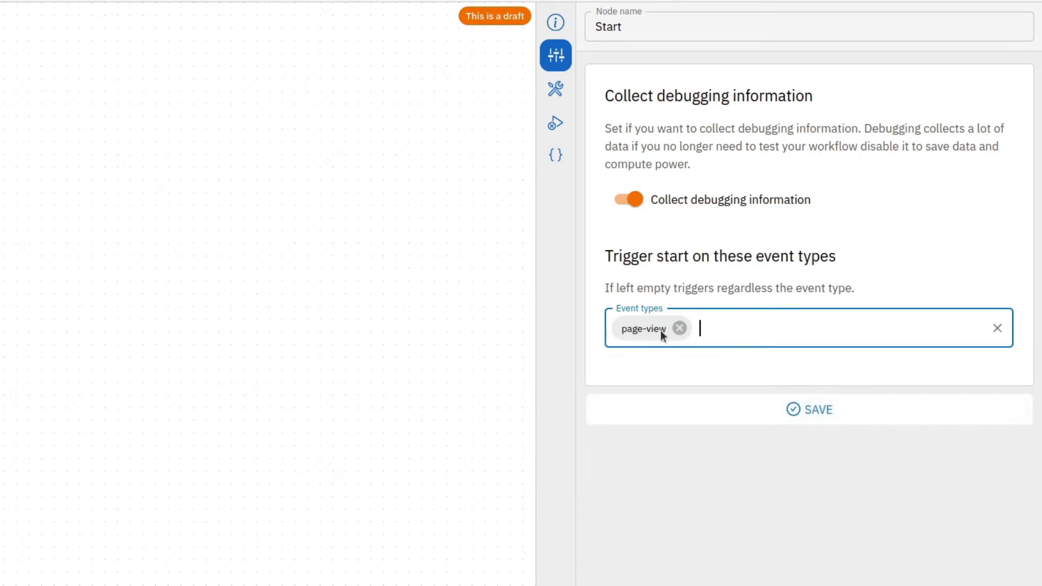
{"action": "left_click", "coordinate": [722, 418]}
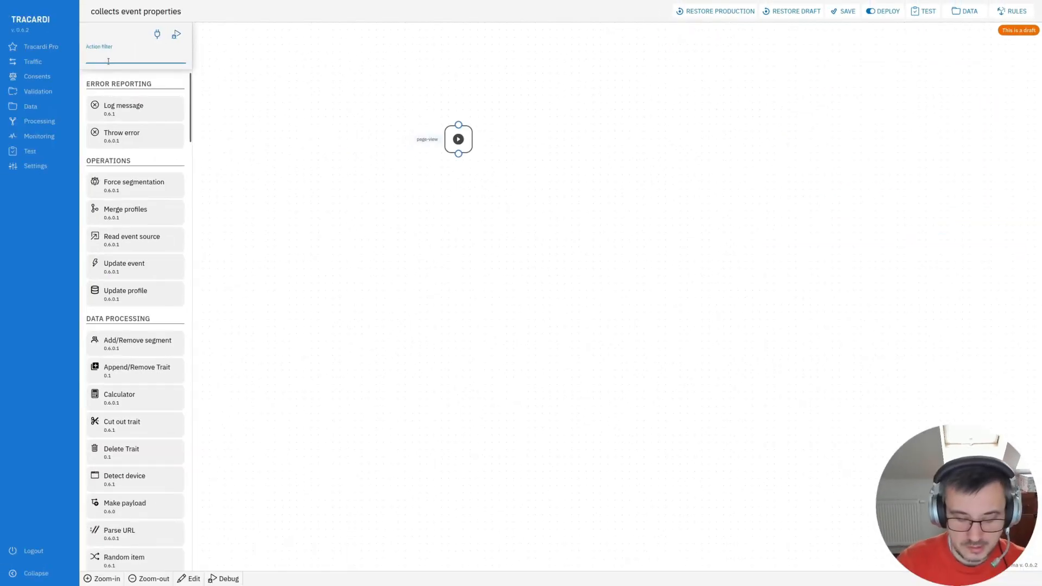
- Add an Auto merge event properties node, connect the Start node to it, and save its settings
{"action": "type", "text": "merge"}
{"action": "left_click_drag", "start_coordinate": [130, 111], "coordinate": [450, 239]}
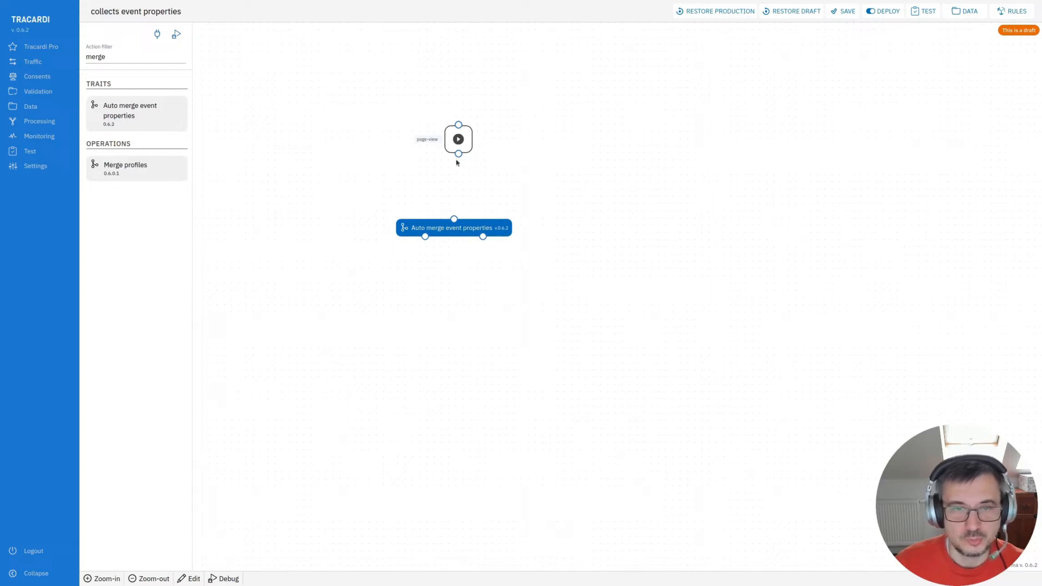
{"action": "left_click_drag", "start_coordinate": [459, 154], "coordinate": [454, 219]}
{"action": "left_click", "coordinate": [459, 228]}
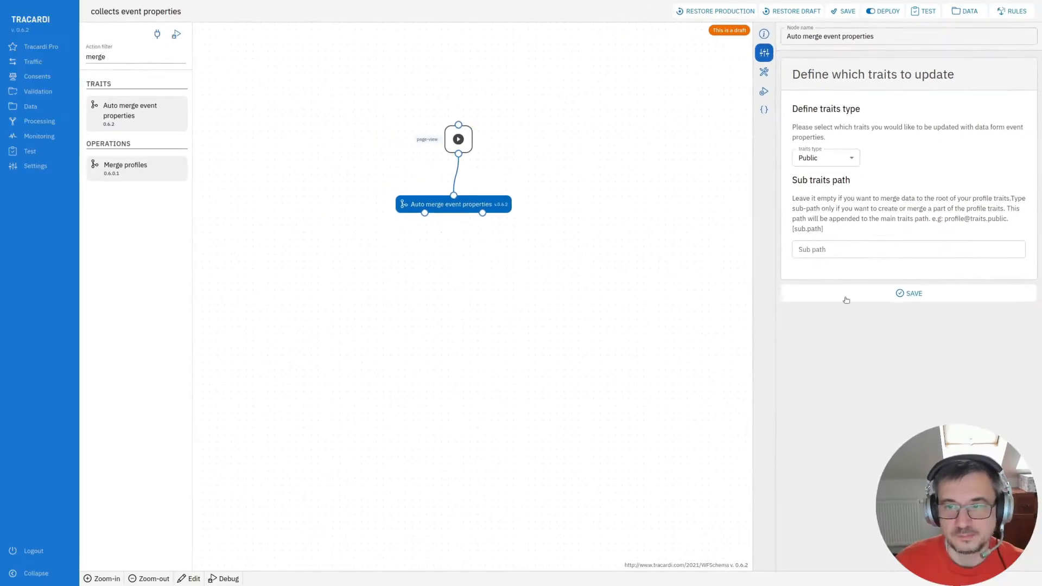
{"action": "left_click", "coordinate": [846, 297]}
- Add an End node and connect the Auto merge event properties node to it
{"action": "double_click", "coordinate": [96, 56]}
{"action": "type", "text": "end"}
{"action": "left_click_drag", "start_coordinate": [110, 313], "coordinate": [424, 272]}
{"action": "mouse_move", "coordinate": [426, 206]}
{"action": "left_mouse_down"}
{"action": "mouse_move", "coordinate": [423, 264]}
{"action": "mouse_move", "coordinate": [441, 259]}
{"action": "left_mouse_up"}
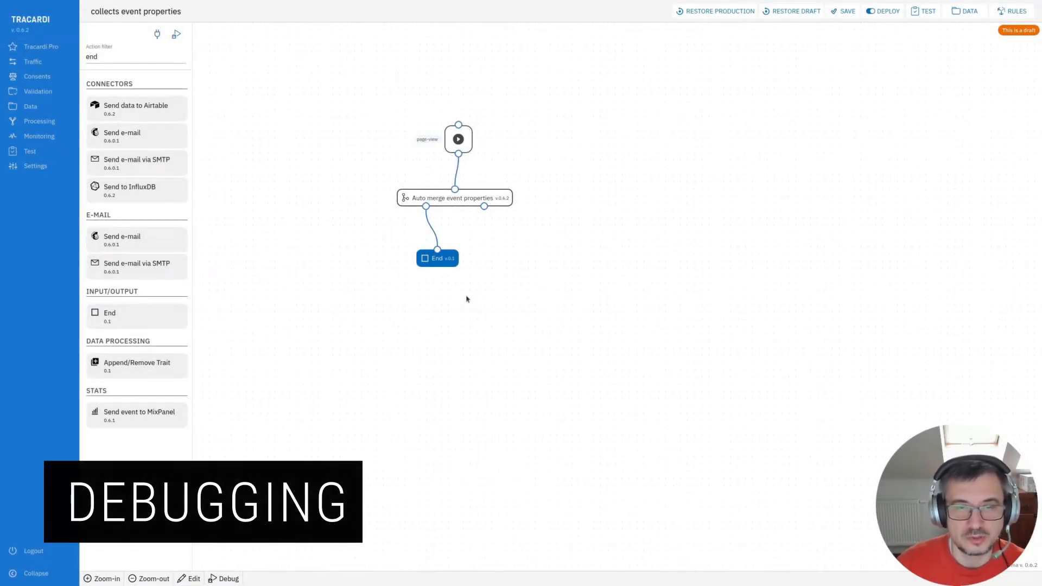
- Add a Debug node connected to the Start node, loading a page-view event, and save it
{"action": "double_click", "coordinate": [110, 58]}
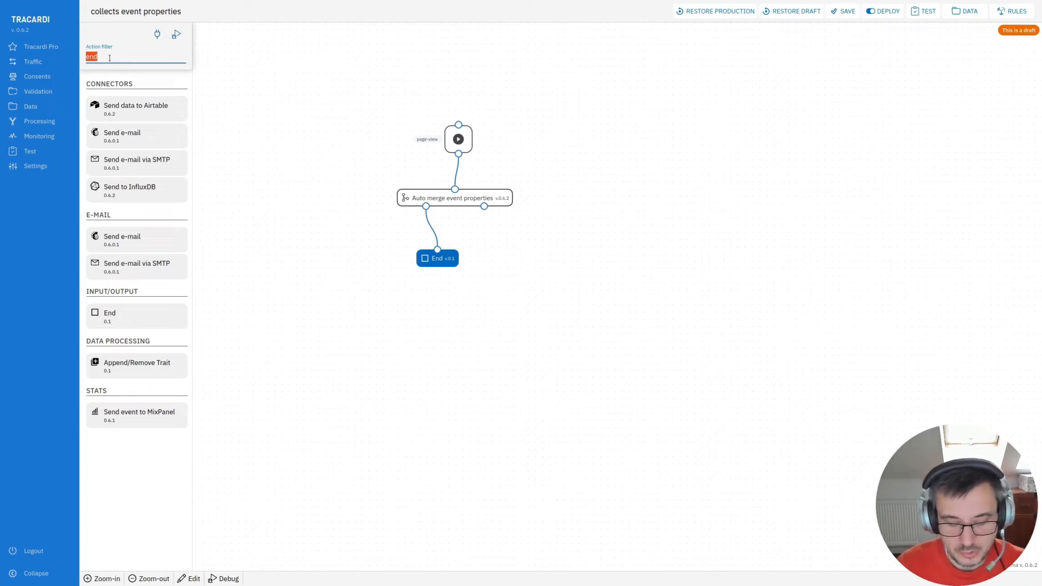
{"action": "type", "text": "debug"}
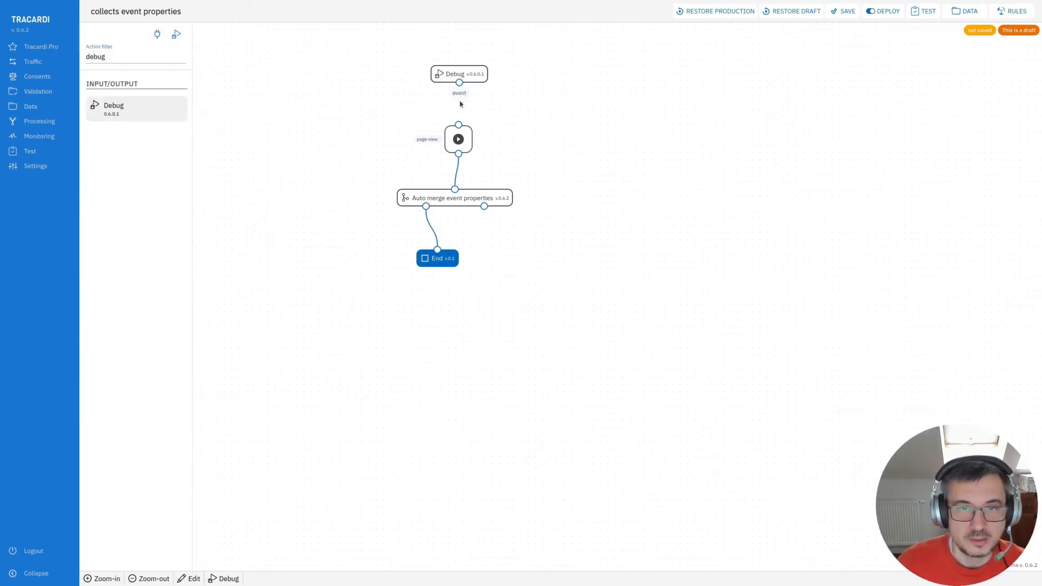
{"action": "left_click_drag", "start_coordinate": [459, 82], "coordinate": [458, 125]}
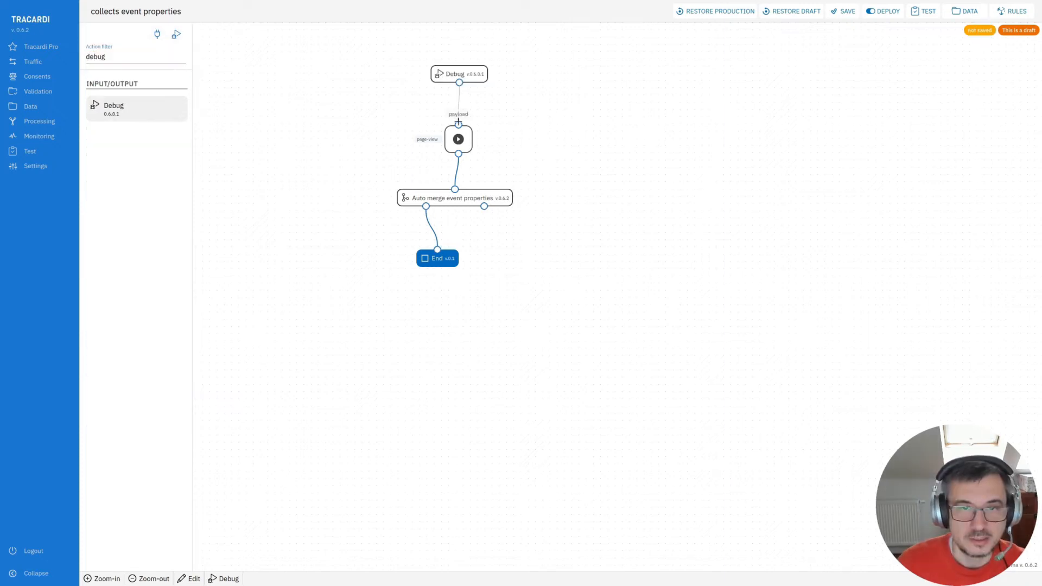
{"action": "left_click", "coordinate": [470, 76]}
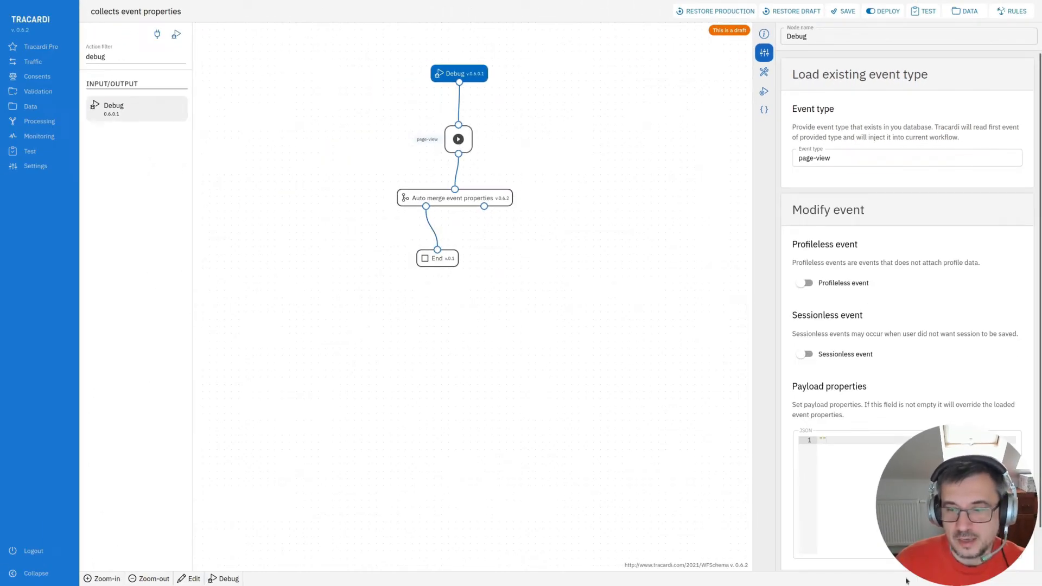
{"action": "scroll", "coordinate": [912, 543], "scroll_direction": "down", "scroll_amount": 2}
{"action": "left_click", "coordinate": [912, 556]}
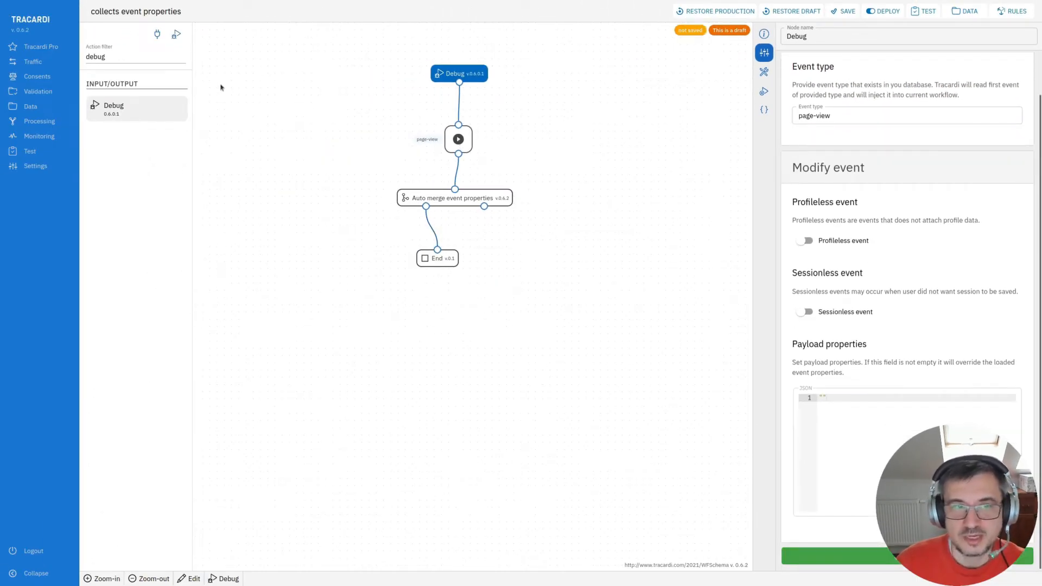
- Run the workflow in debug mode and open the Debug node's output
{"action": "left_click", "coordinate": [176, 34]}
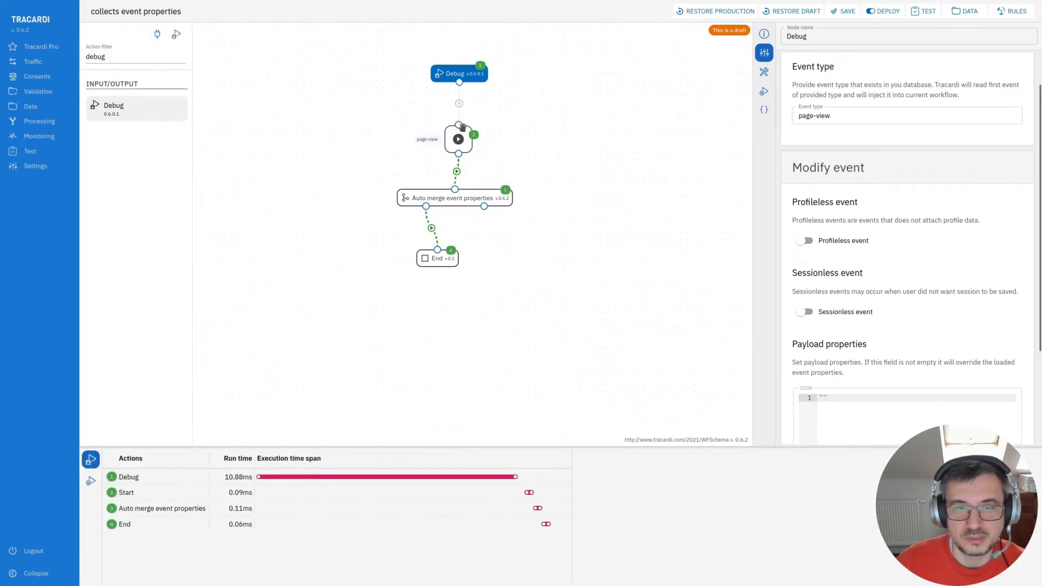
{"action": "left_click", "coordinate": [170, 484]}
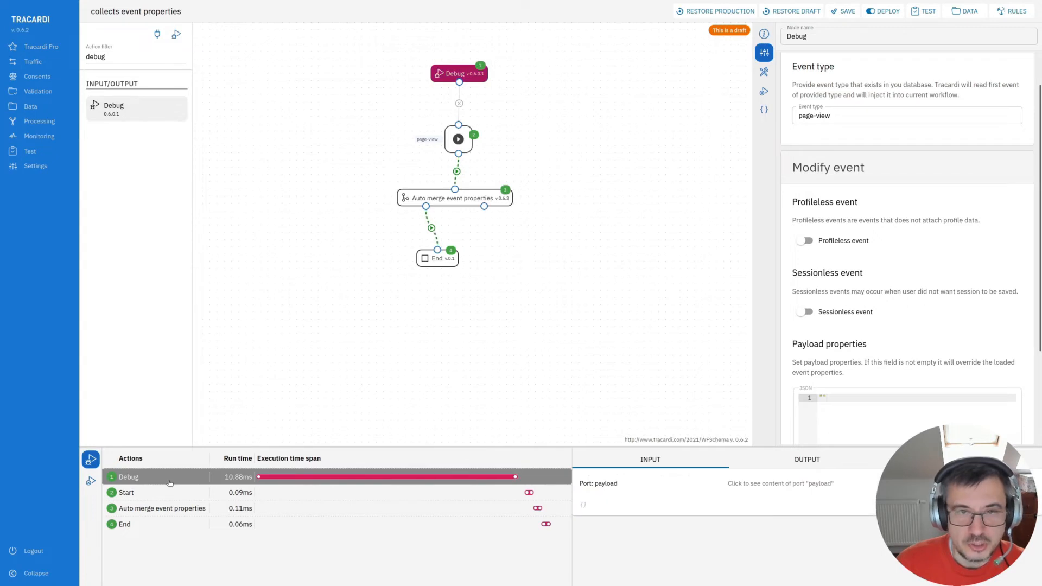
{"action": "left_click", "coordinate": [803, 466]}
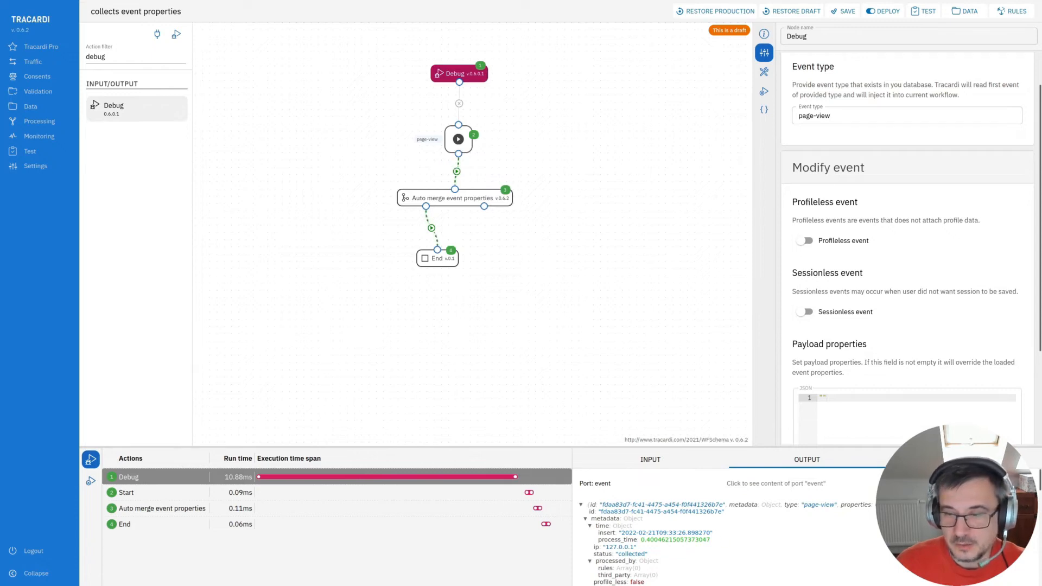
- Examine the Debug node's profile, event and session data in its input and output
{"action": "left_click", "coordinate": [963, 459]}
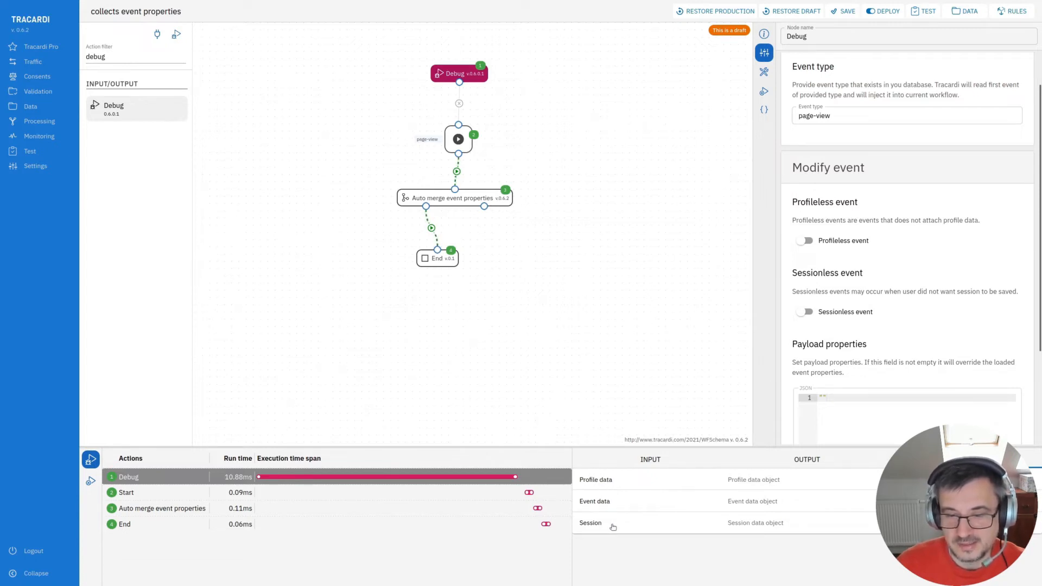
{"action": "left_click", "coordinate": [762, 486]}
{"action": "scroll", "coordinate": [769, 528], "scroll_direction": "down", "scroll_amount": 4}
{"action": "scroll", "coordinate": [769, 528], "scroll_direction": "up", "scroll_amount": 2}
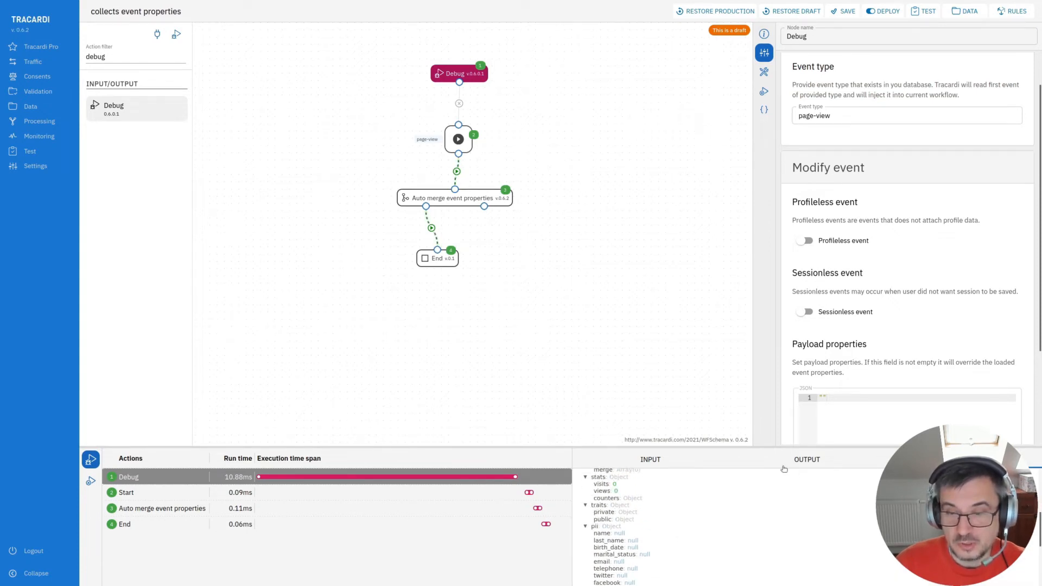
{"action": "left_click", "coordinate": [806, 461]}
{"action": "scroll", "coordinate": [675, 524], "scroll_direction": "down", "scroll_amount": 5}
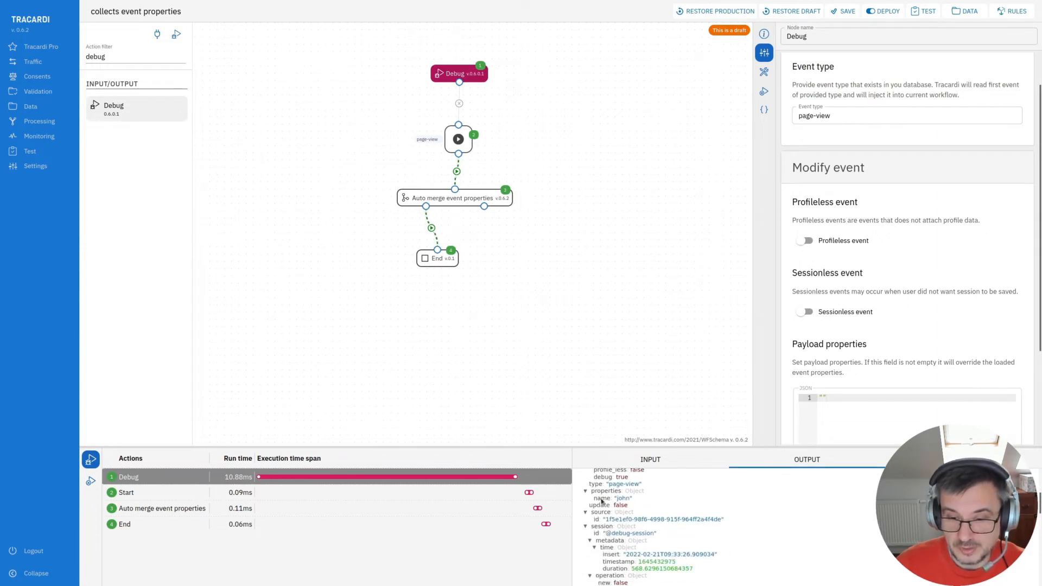
{"action": "left_click", "coordinate": [938, 461]}
{"action": "left_click", "coordinate": [696, 485]}
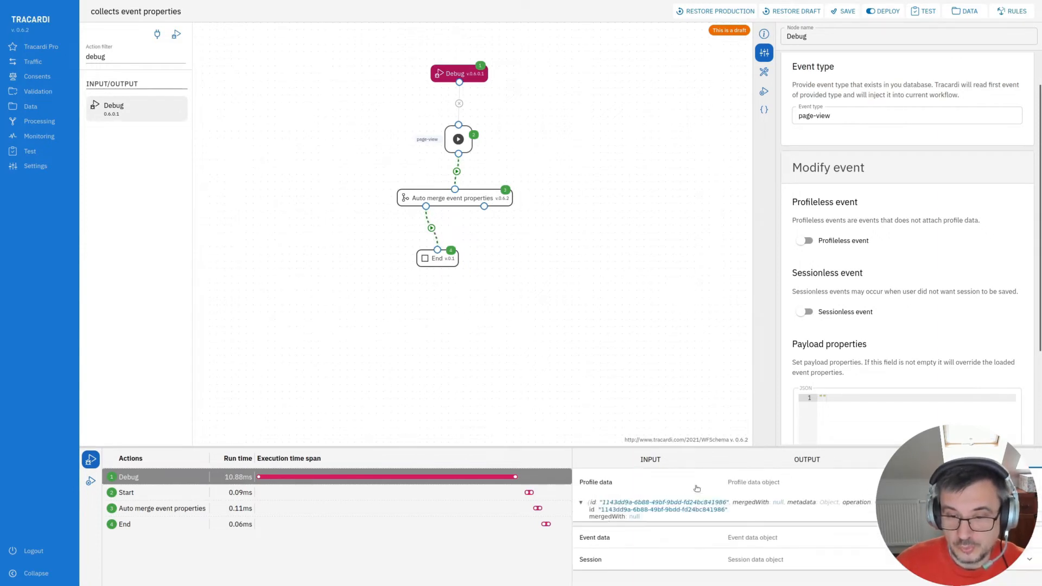
{"action": "scroll", "coordinate": [608, 511], "scroll_direction": "down", "scroll_amount": 3}
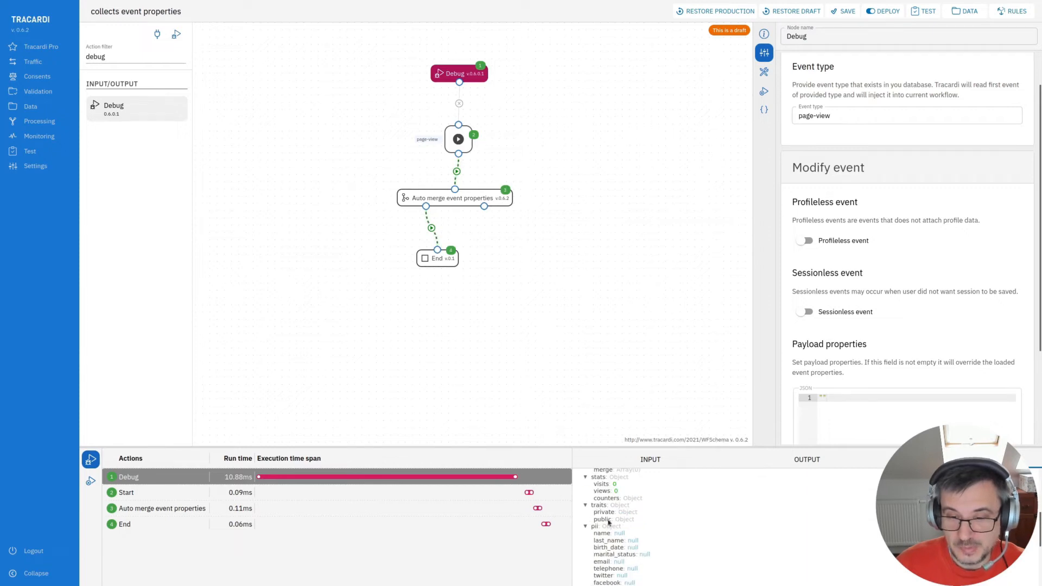
- Inspect the debug data of the Start, Auto merge event properties and End nodes
{"action": "left_click", "coordinate": [164, 496]}
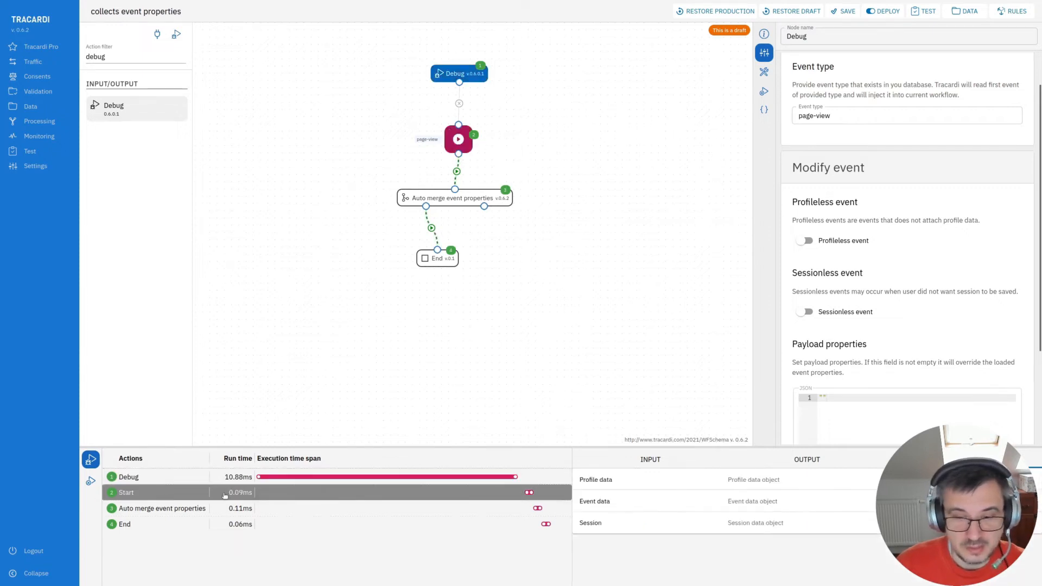
{"action": "left_click", "coordinate": [126, 510]}
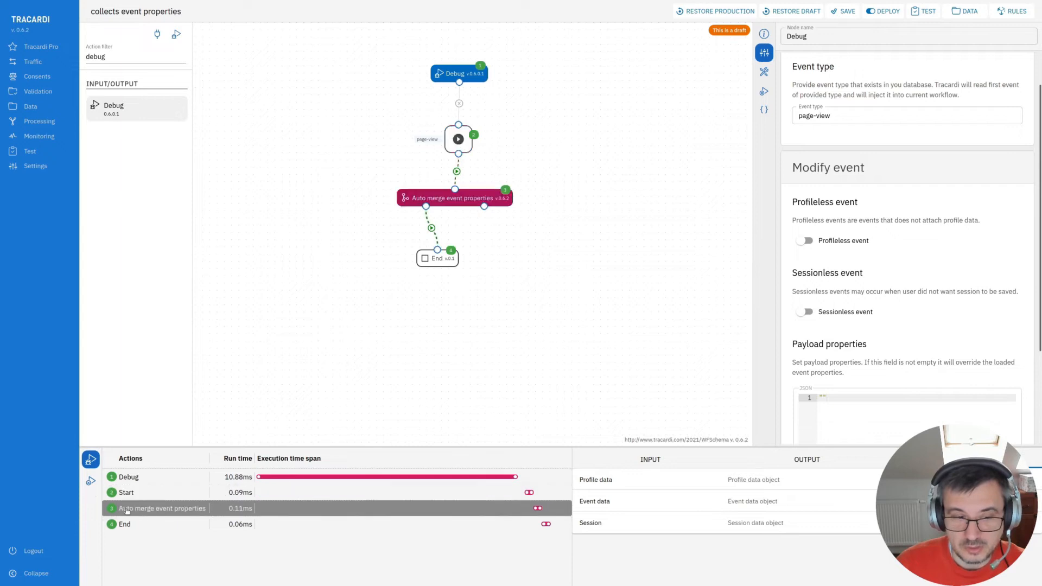
{"action": "left_click", "coordinate": [758, 483]}
{"action": "scroll", "coordinate": [760, 531], "scroll_direction": "down", "scroll_amount": 3}
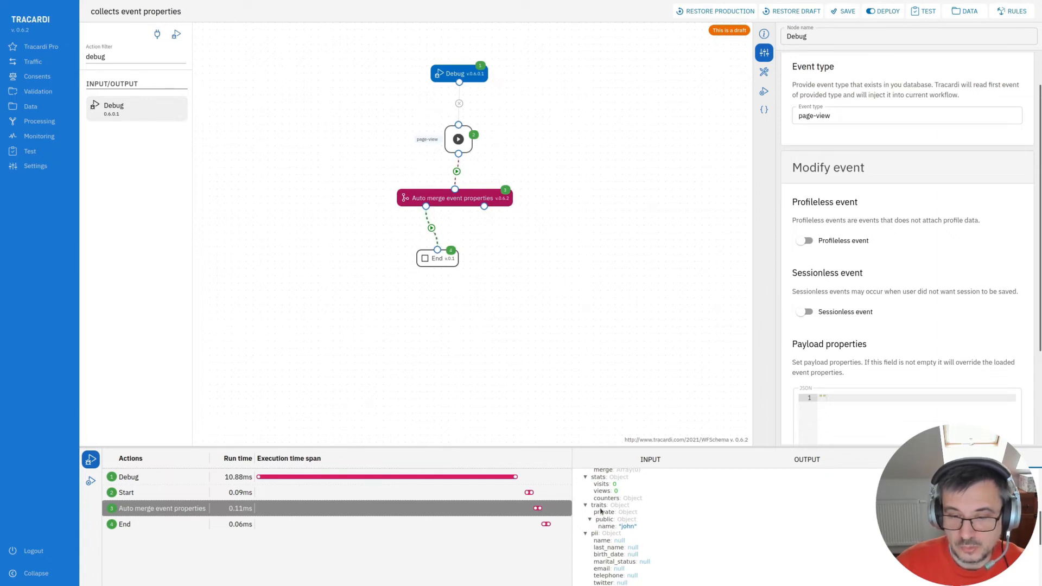
{"action": "left_click", "coordinate": [264, 522]}
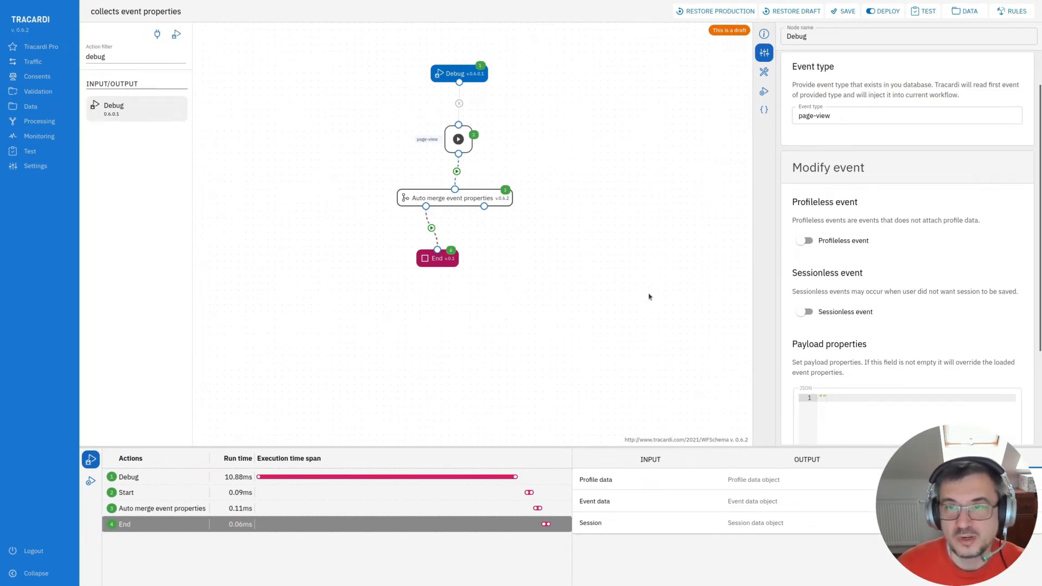
- Deploy the workflow to production
{"action": "left_click", "coordinate": [883, 11]}
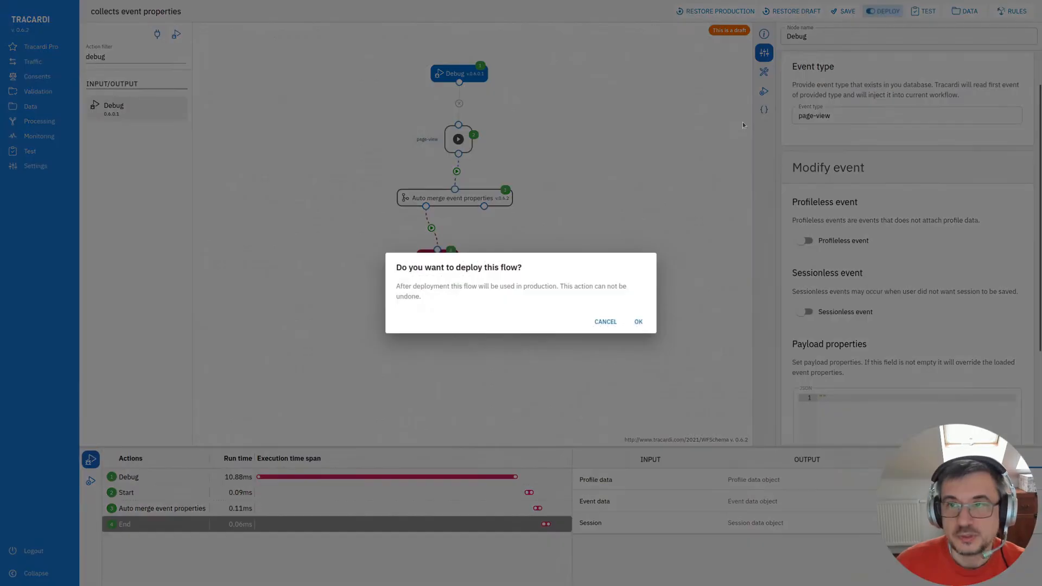
{"action": "left_click", "coordinate": [638, 321]}
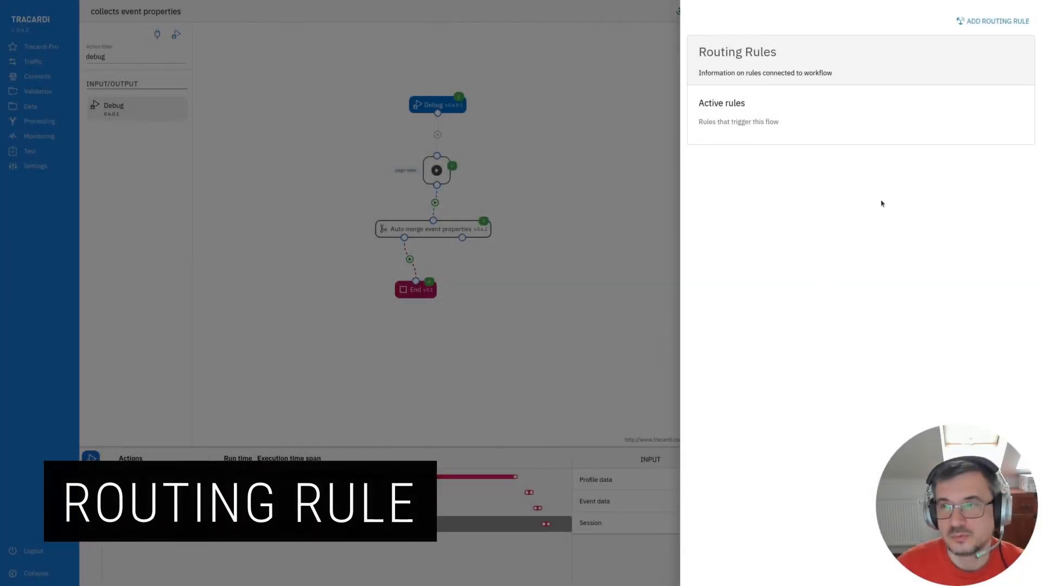
- Add a routing rule named rule no 1 that triggers the collects event properties flow for page-view events from My web page
{"action": "left_click", "coordinate": [993, 21]}
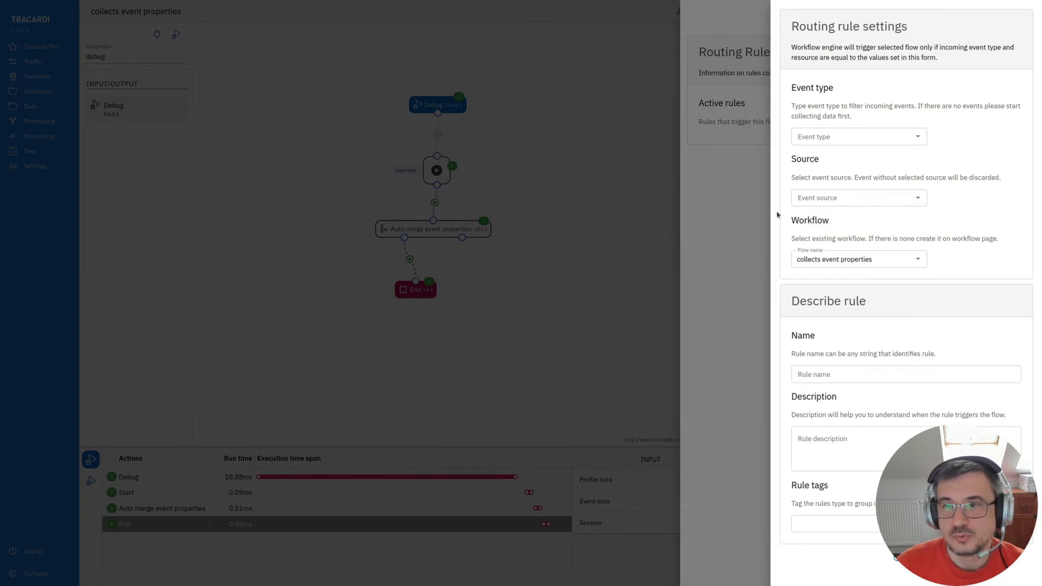
{"action": "left_click", "coordinate": [811, 143]}
{"action": "left_click", "coordinate": [837, 157]}
{"action": "left_click", "coordinate": [847, 197]}
{"action": "left_click", "coordinate": [814, 219]}
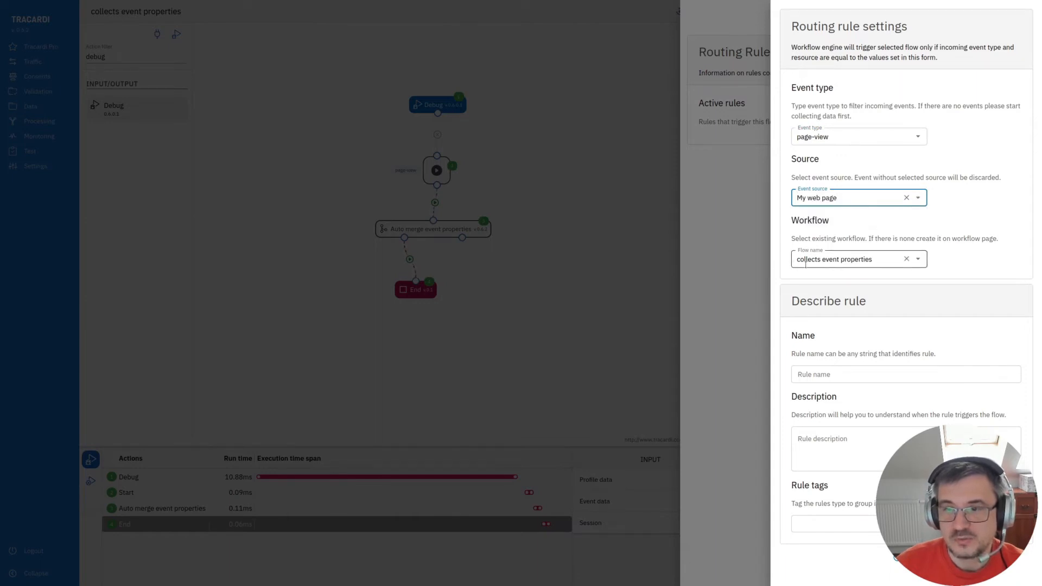
{"action": "left_click", "coordinate": [830, 375]}
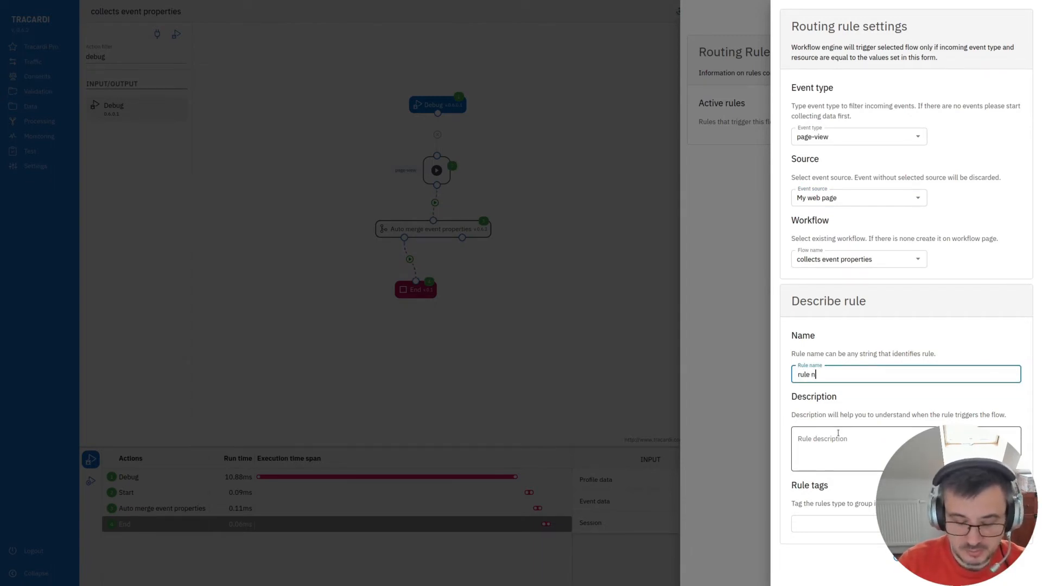
{"action": "type", "text": "rule n"}
{"action": "left_click", "coordinate": [841, 557]}
{"action": "left_click", "coordinate": [581, 340]}
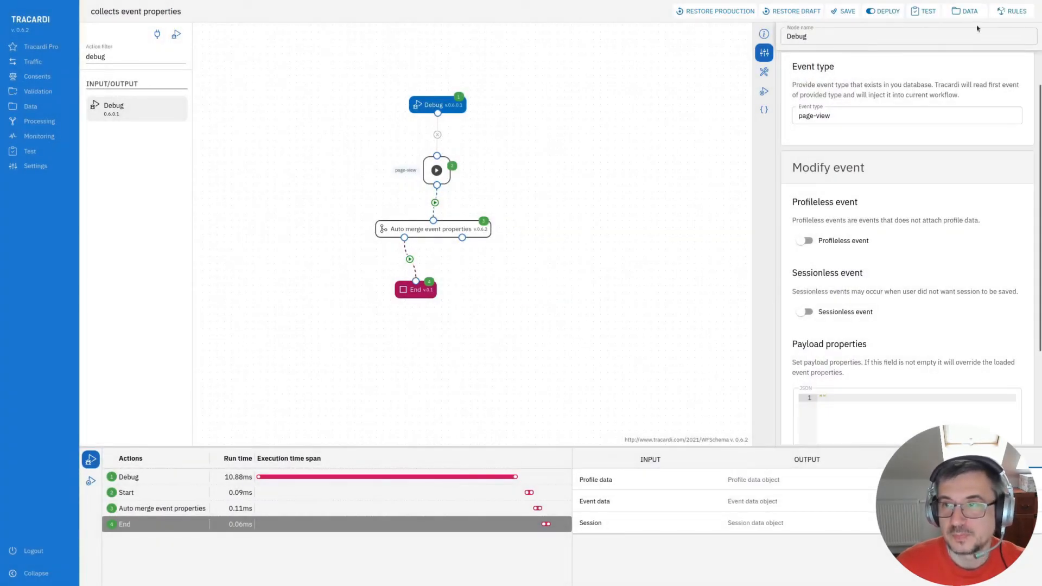
{"action": "left_click", "coordinate": [1013, 10]}
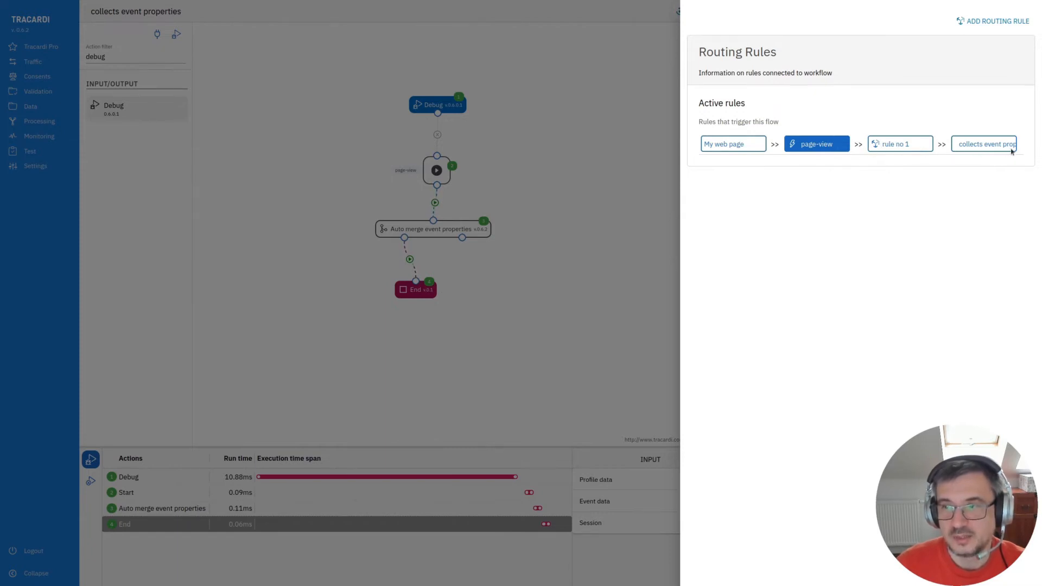
{"action": "left_click", "coordinate": [570, 232]}
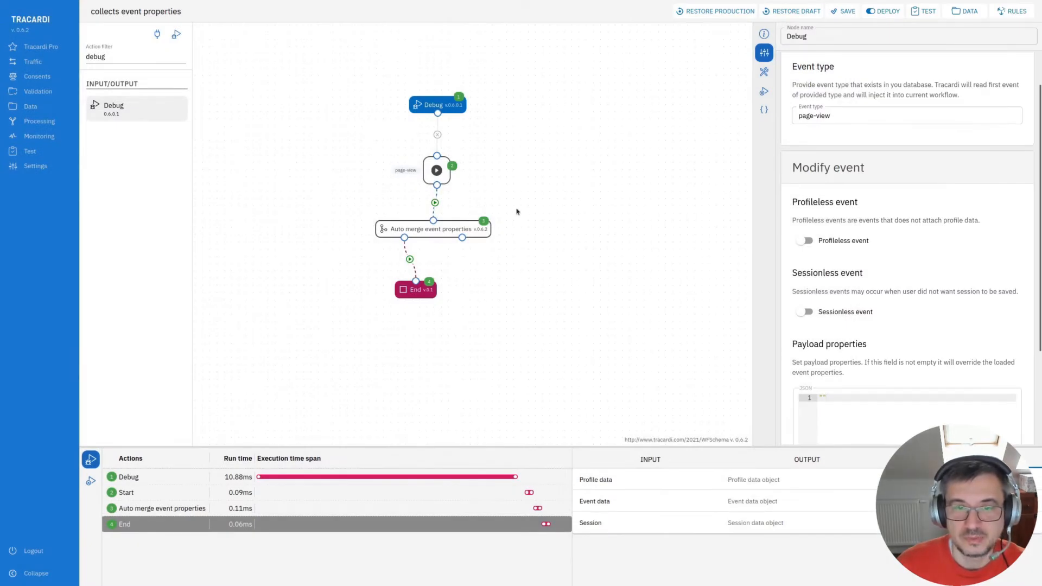
- Inspect the stored profile's traits in the collected data
{"action": "left_click", "coordinate": [30, 151]}
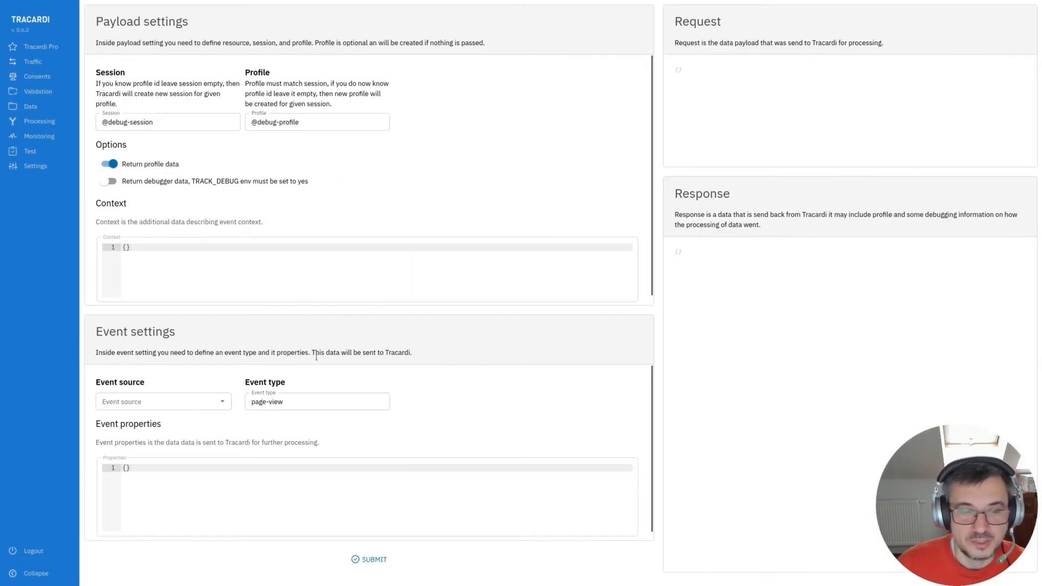
{"action": "left_click", "coordinate": [31, 107]}
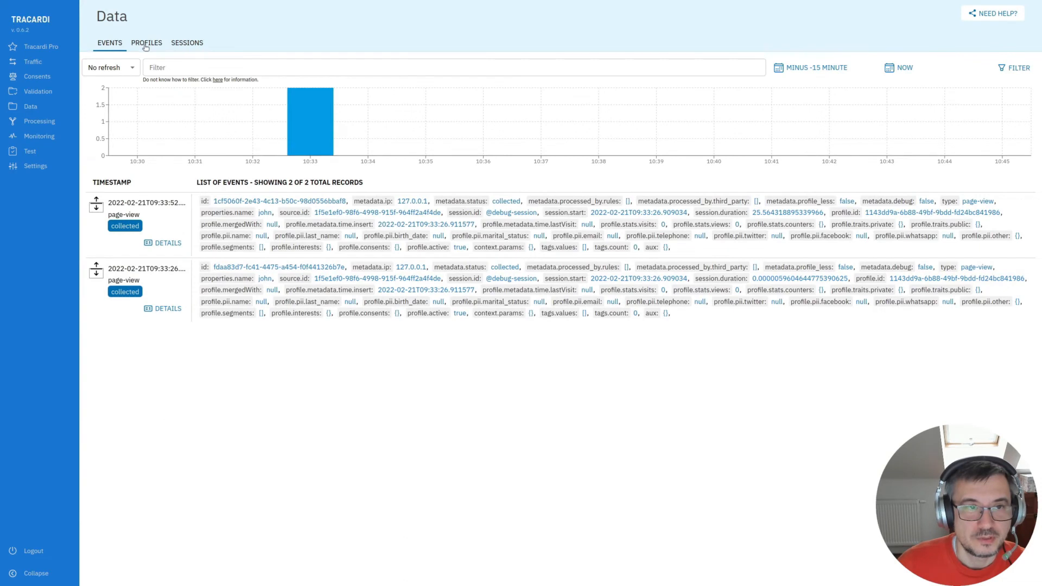
{"action": "left_click", "coordinate": [146, 43]}
{"action": "left_click", "coordinate": [96, 204]}
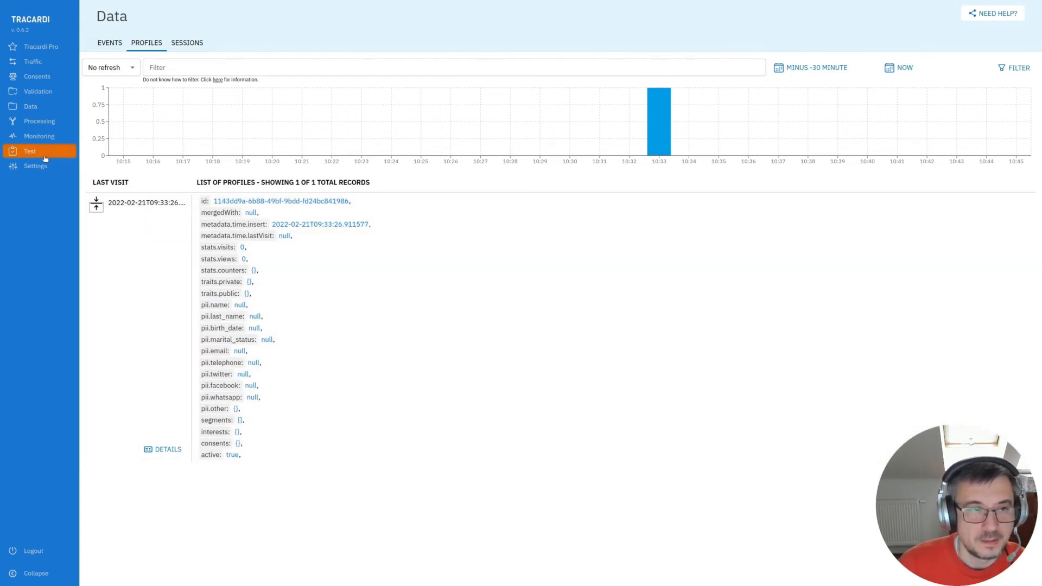
- Send a test page-view event from My web page with properties name john and surname doe
{"action": "left_click", "coordinate": [46, 158]}
{"action": "left_click", "coordinate": [163, 403]}
{"action": "left_click", "coordinate": [169, 423]}
{"action": "key", "text": "Return"}
{"action": "type", "text": "\"name\": \"john\","}
{"action": "key", "text": "Return"}
{"action": "type", "text": "\"surname\": \"doe"}
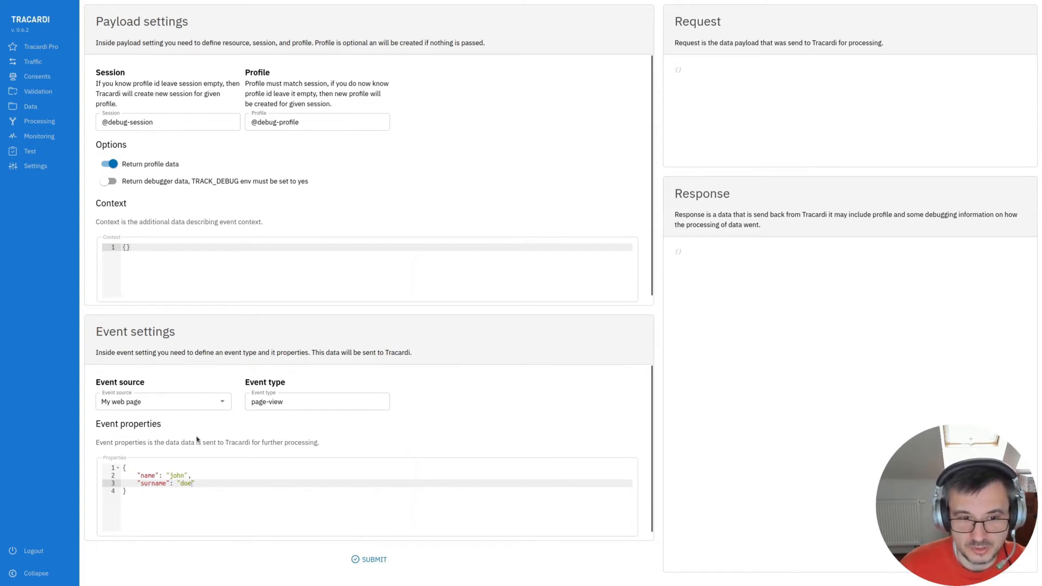
{"action": "left_click", "coordinate": [336, 559]}
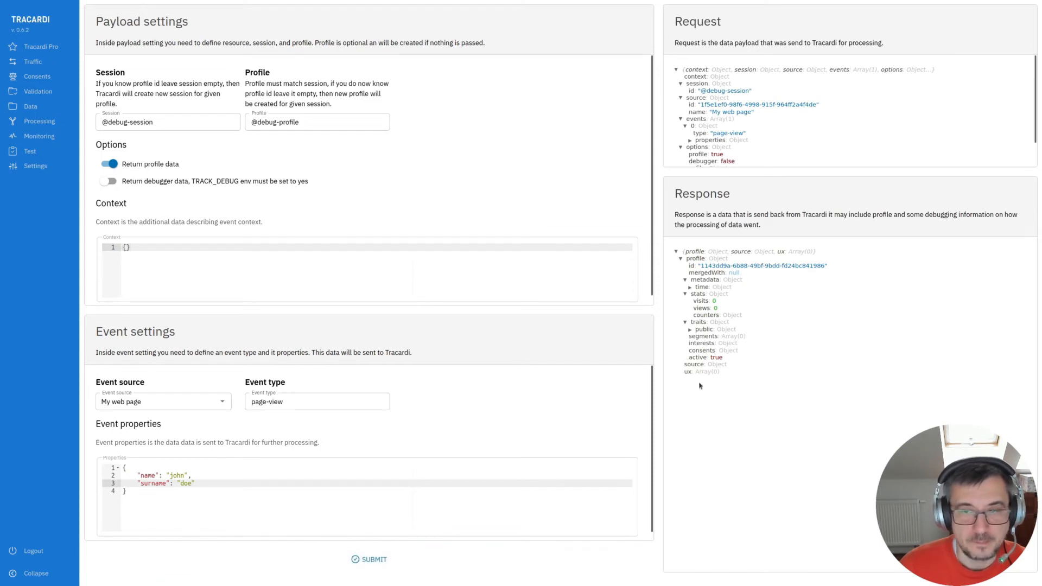
- Check the profile's public traits in the test response and in the stored profiles
{"action": "left_click", "coordinate": [691, 330]}
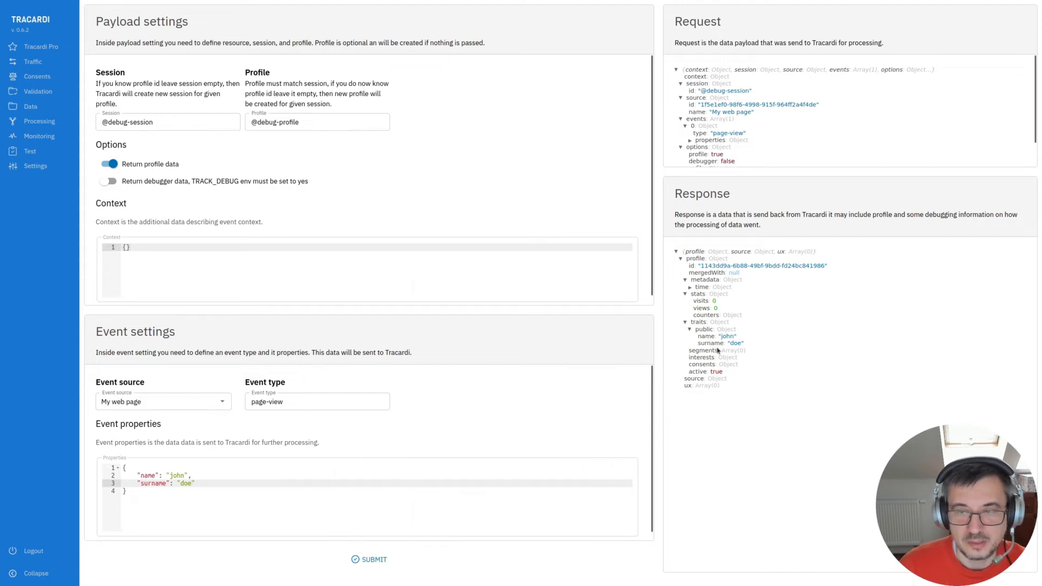
{"action": "left_click", "coordinate": [33, 107]}
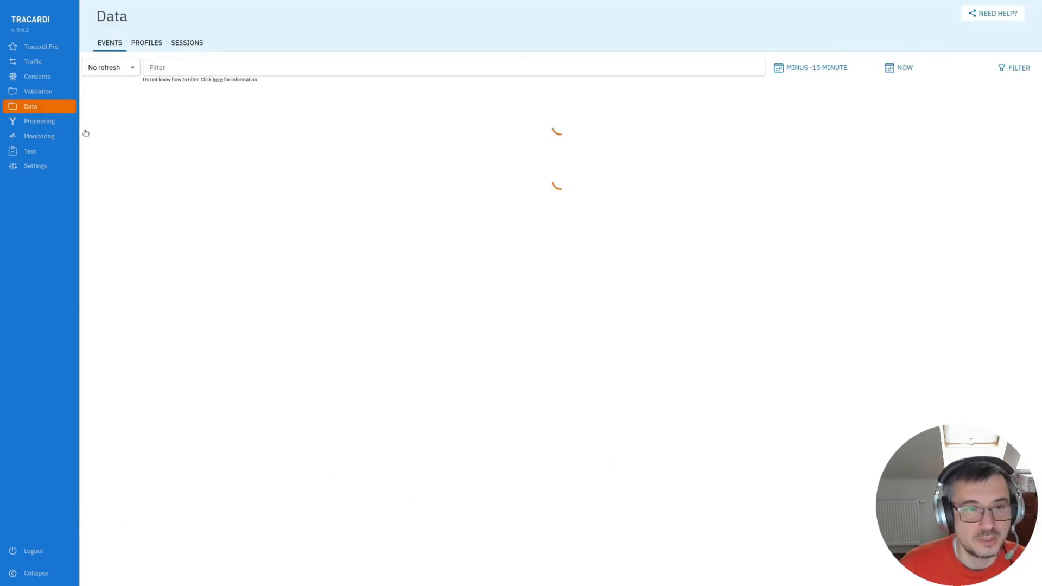
{"action": "left_click", "coordinate": [147, 42]}
{"action": "left_click", "coordinate": [96, 204]}
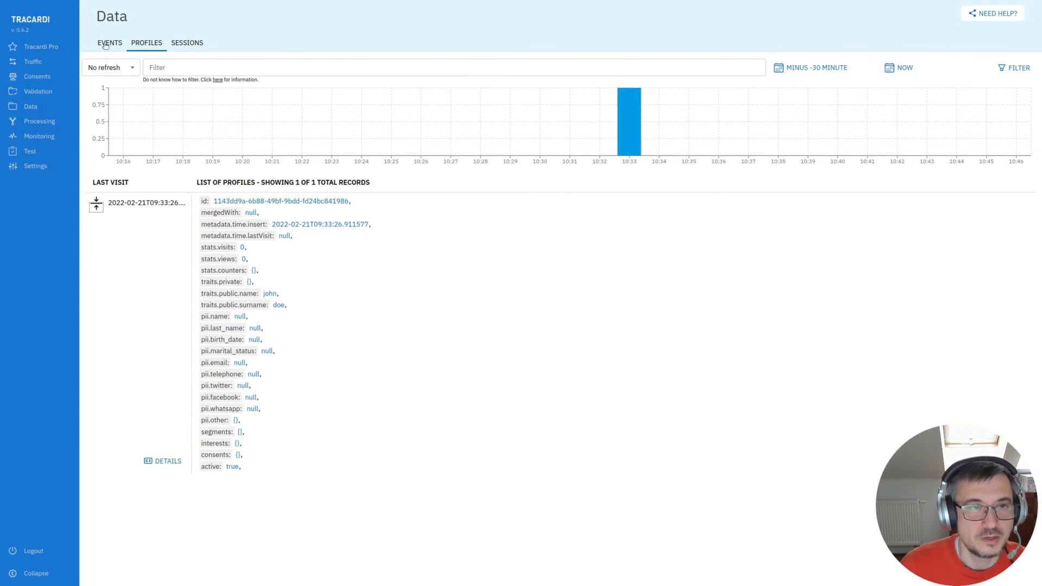
- Open the latest processed event's details and view its flow debug and flow logs
{"action": "left_click", "coordinate": [110, 42]}
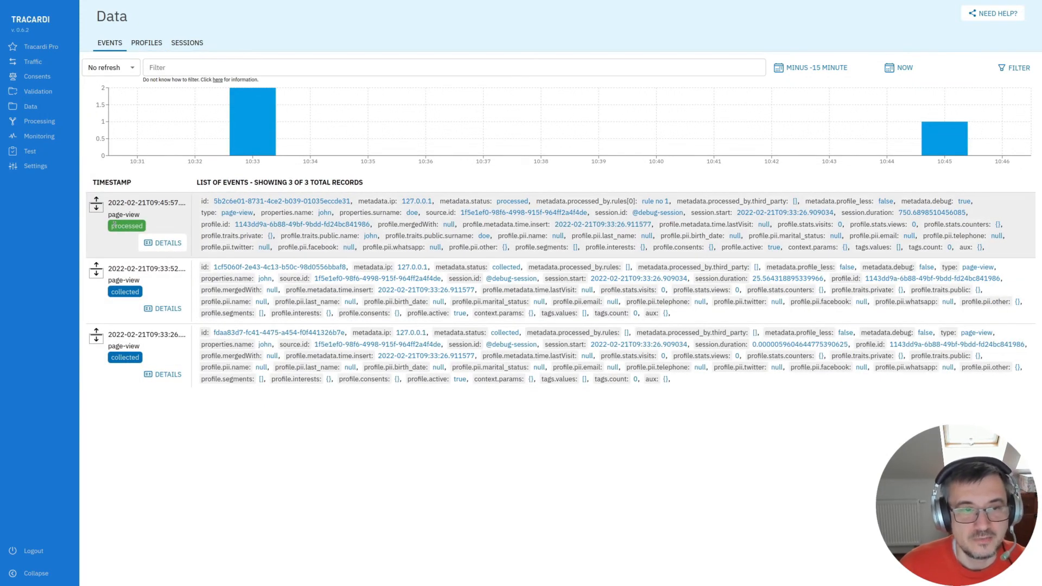
{"action": "left_click", "coordinate": [163, 243]}
{"action": "left_click", "coordinate": [817, 13]}
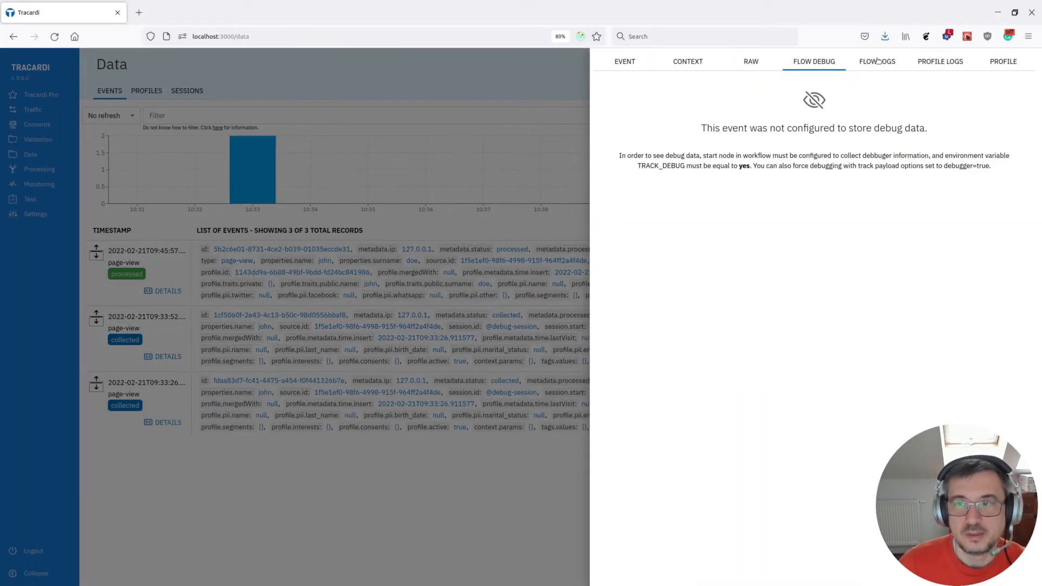
{"action": "left_click", "coordinate": [879, 15]}
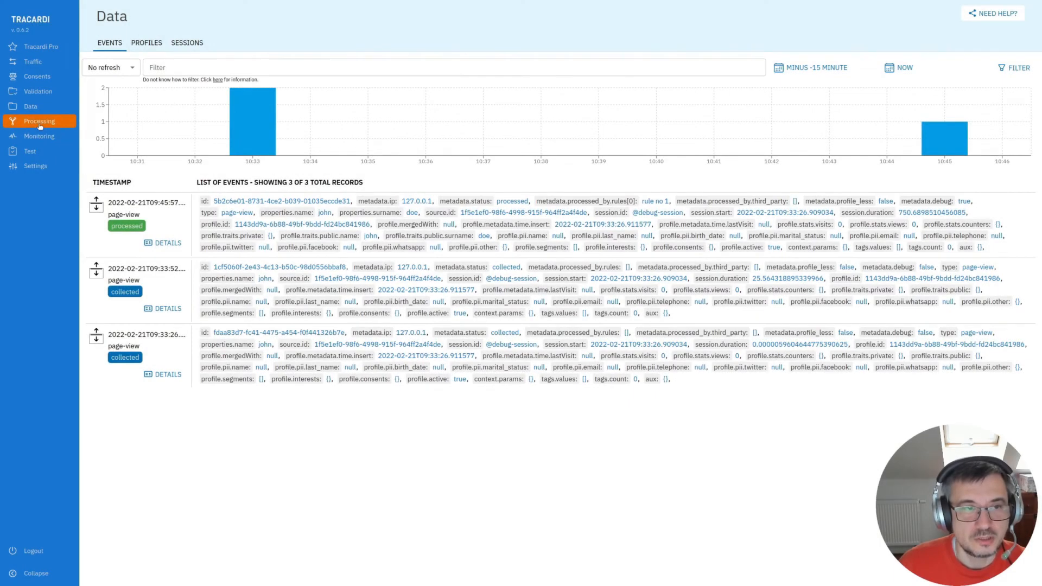
- Open the workflow and add a second Start node beside the existing one, linked to the Debug node
{"action": "left_click", "coordinate": [39, 122]}
{"action": "left_click", "coordinate": [130, 246]}
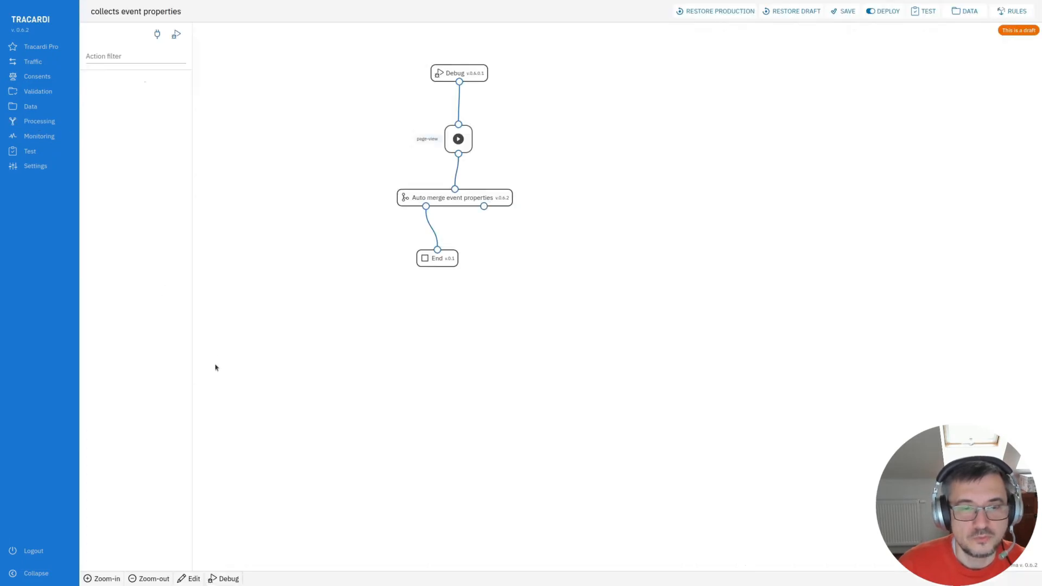
{"action": "left_click", "coordinate": [106, 61]}
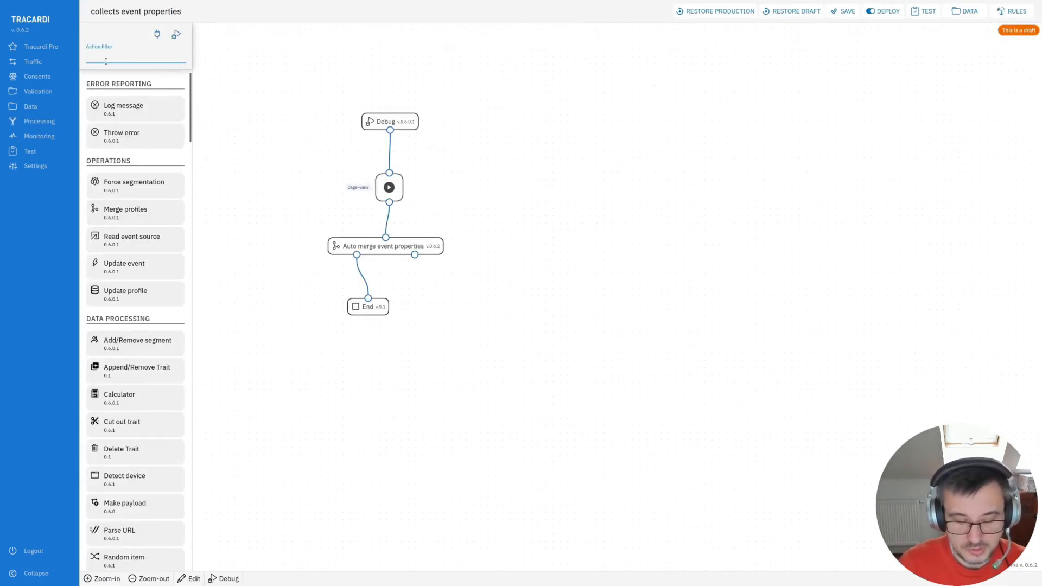
{"action": "type", "text": "start"}
{"action": "left_click_drag", "start_coordinate": [133, 106], "coordinate": [512, 184]}
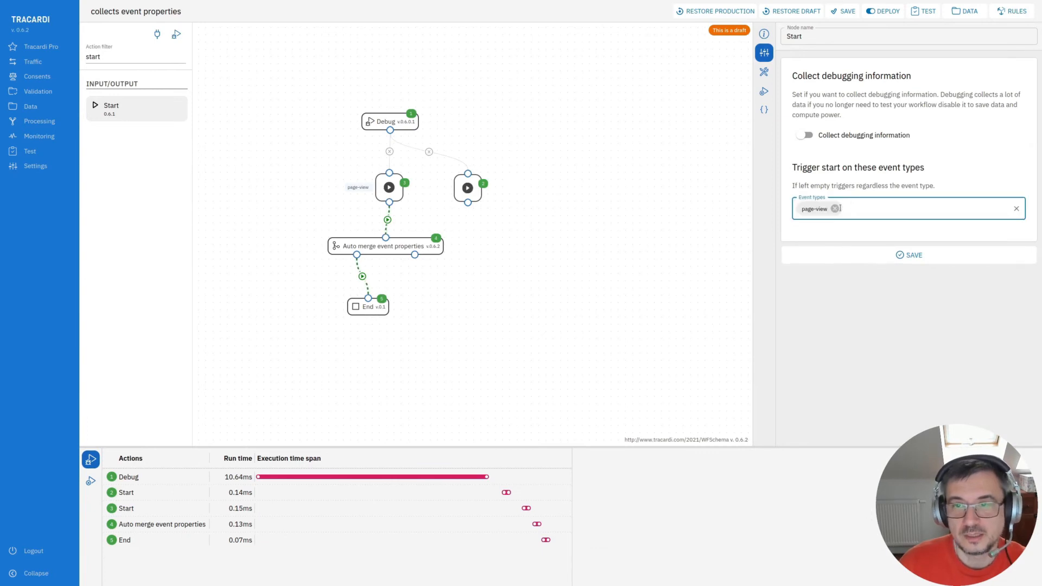
{"action": "left_click", "coordinate": [838, 208]}
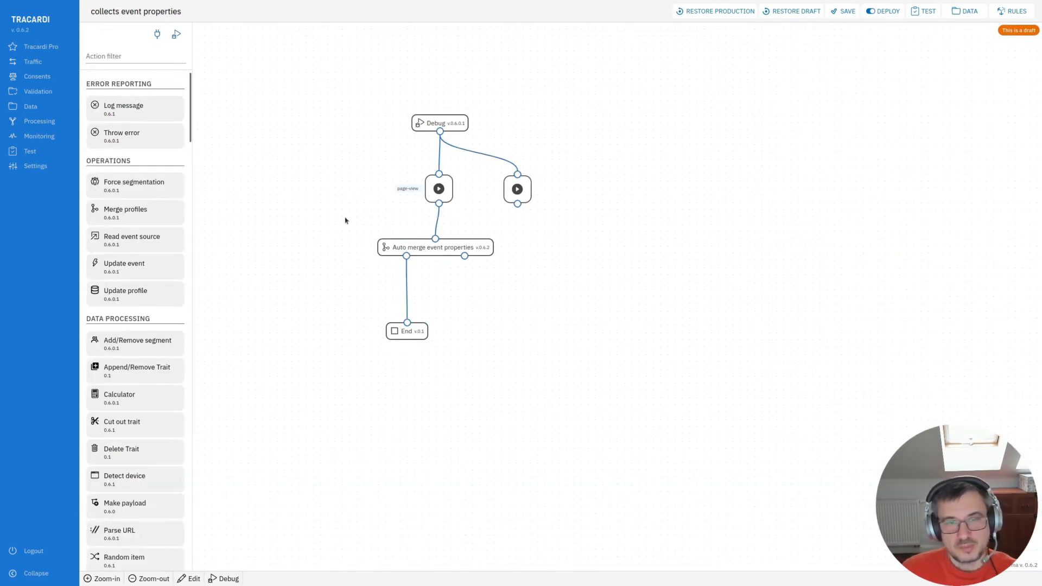
- Add a Mongo connector node connected below the new Start node
{"action": "left_click", "coordinate": [128, 57]}
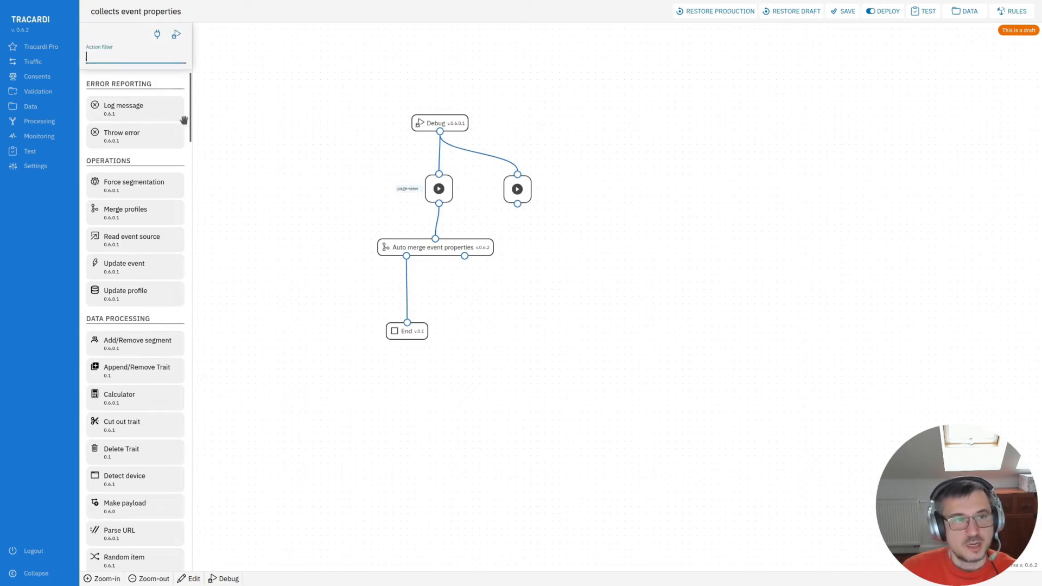
{"action": "type", "text": "mongo"}
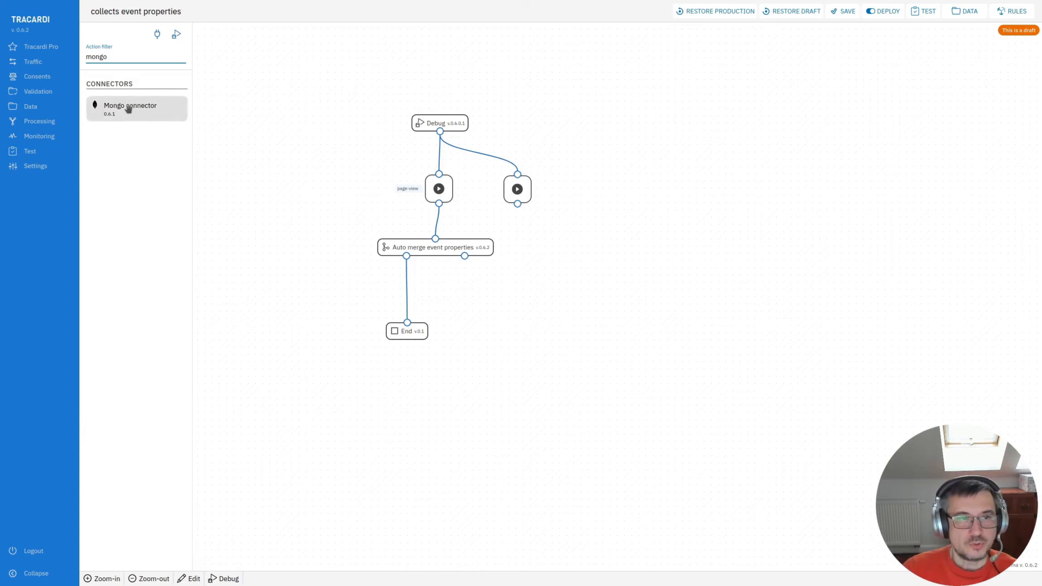
{"action": "left_click_drag", "start_coordinate": [128, 107], "coordinate": [532, 250]}
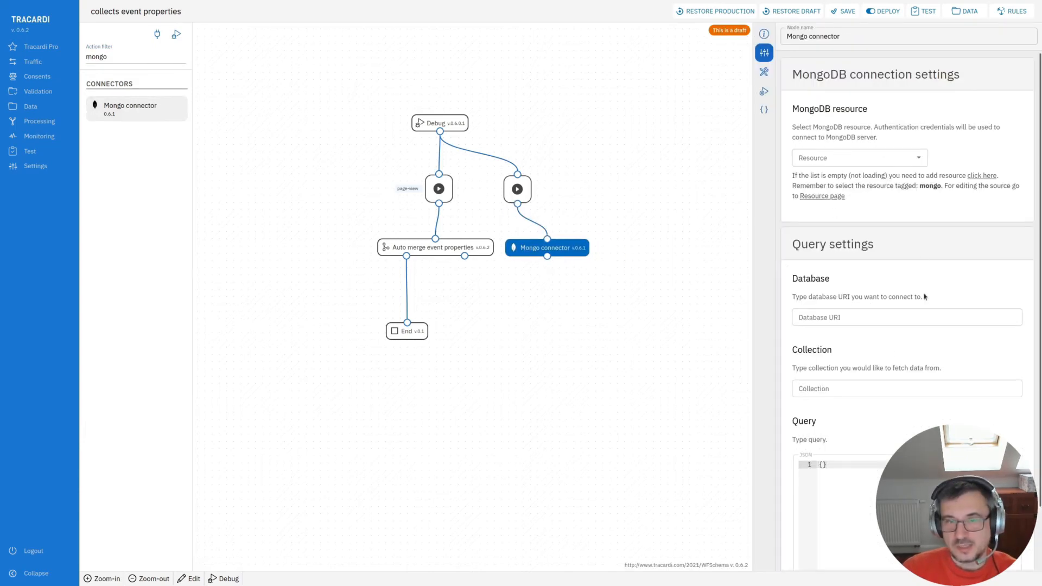
- Create a new MongoDB resource named Local mongo instance from the Mongo connector's resource setting
{"action": "left_click", "coordinate": [830, 157]}
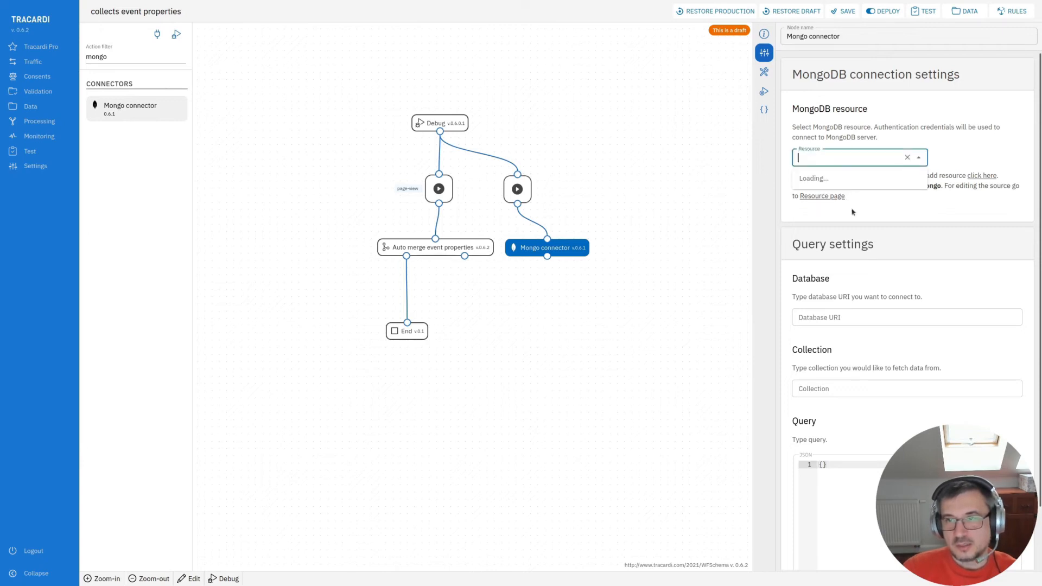
{"action": "left_click", "coordinate": [874, 208]}
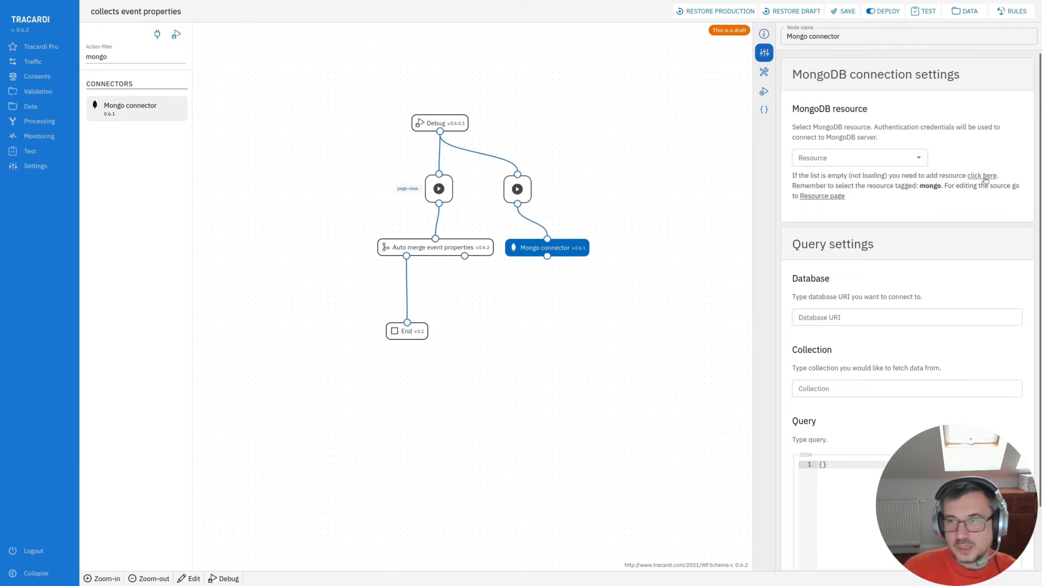
{"action": "left_click", "coordinate": [986, 180]}
{"action": "left_click", "coordinate": [880, 204]}
{"action": "type", "text": "Mon"}
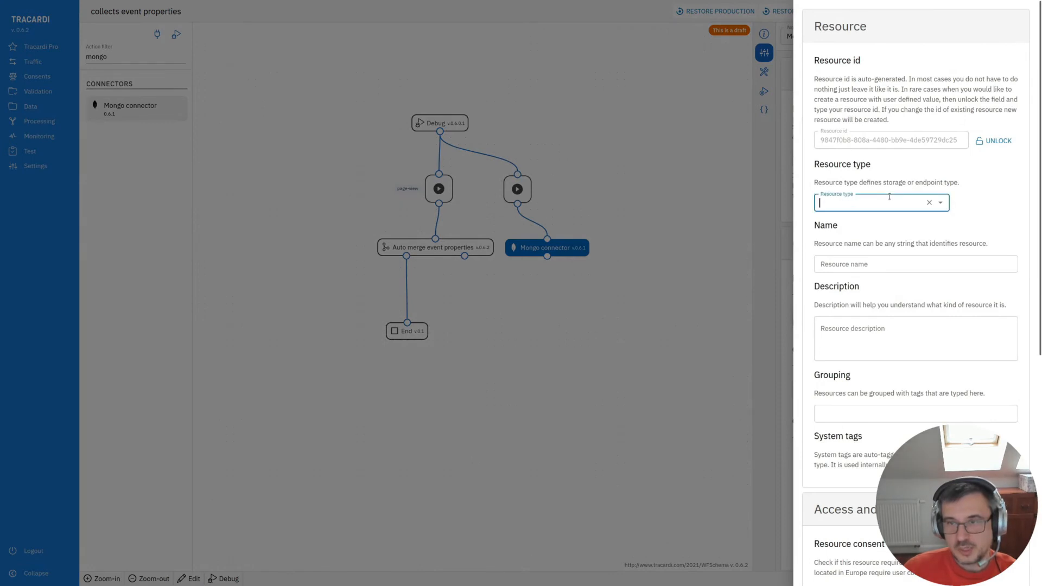
{"action": "left_click", "coordinate": [872, 225]}
{"action": "left_click", "coordinate": [865, 269]}
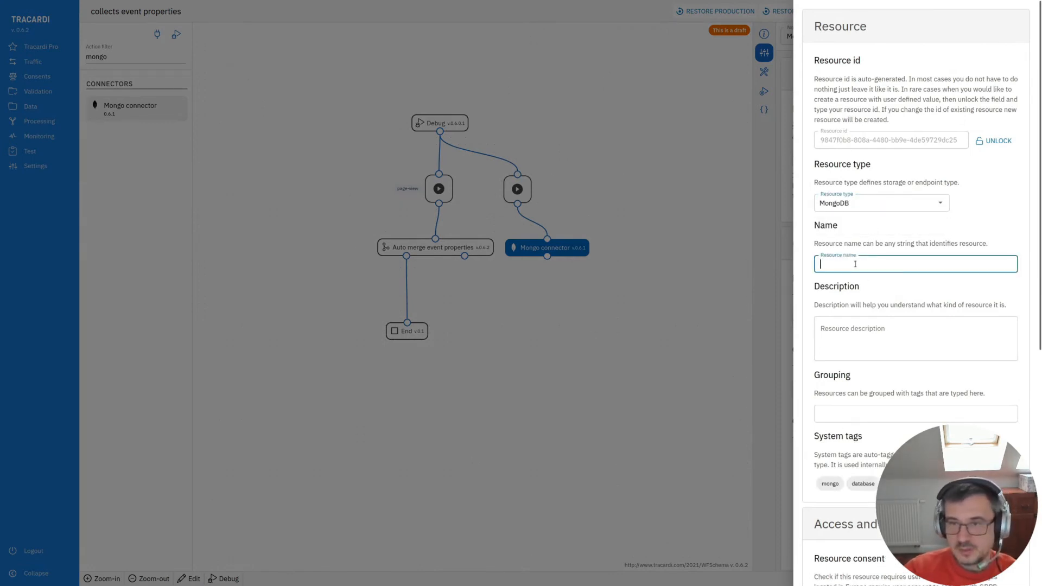
{"action": "type", "text": "Local mongo"}
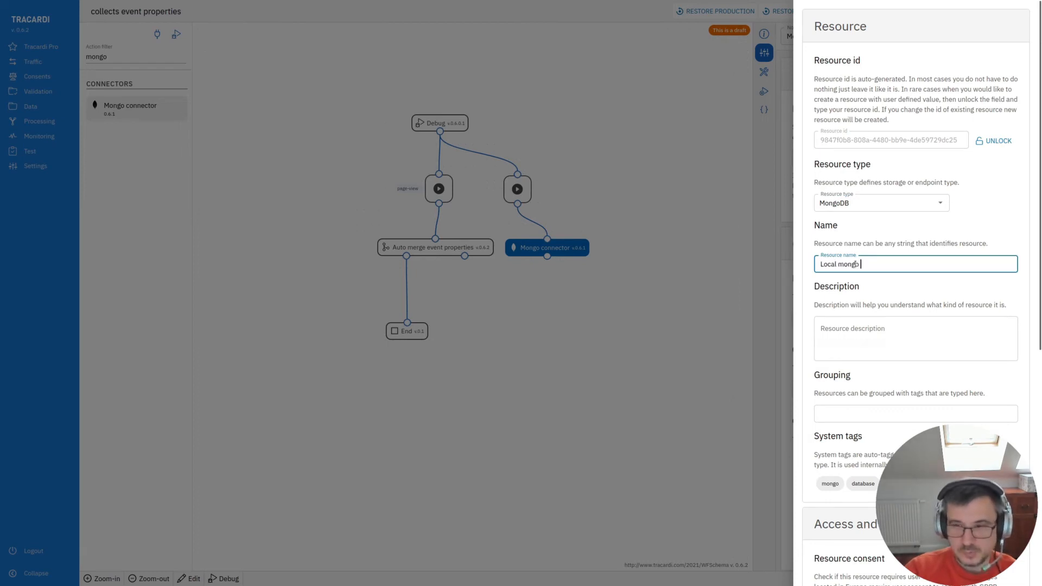
{"action": "type", "text": " instance"}
- Paste the MongoDB connection configuration into the resource's test credentials
{"action": "scroll", "coordinate": [858, 272], "scroll_direction": "down", "scroll_amount": 4}
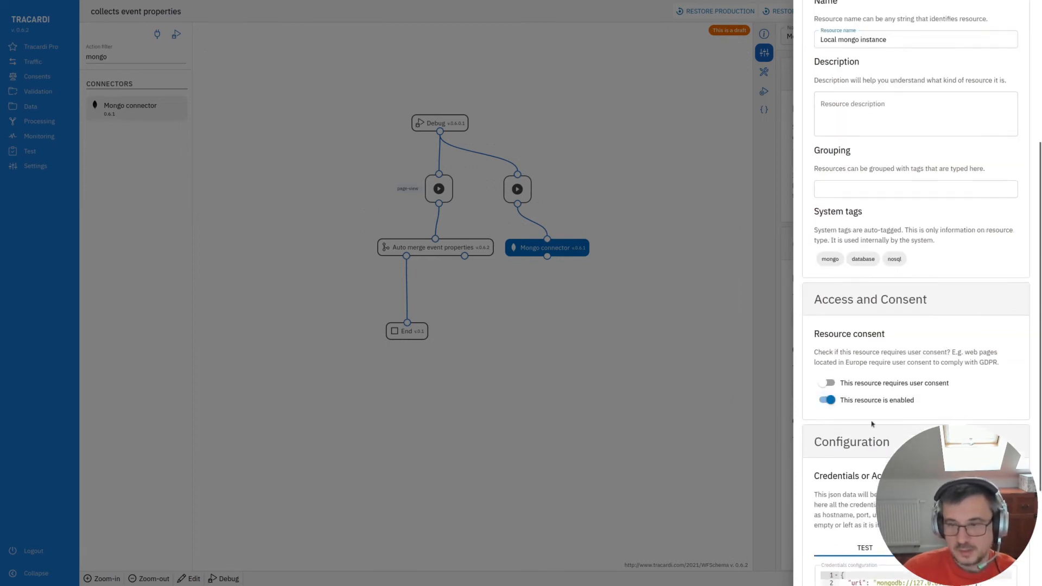
{"action": "scroll", "coordinate": [886, 436], "scroll_direction": "down", "scroll_amount": 3}
{"action": "left_click", "coordinate": [913, 434]}
{"action": "key", "text": "ctrl+v"}
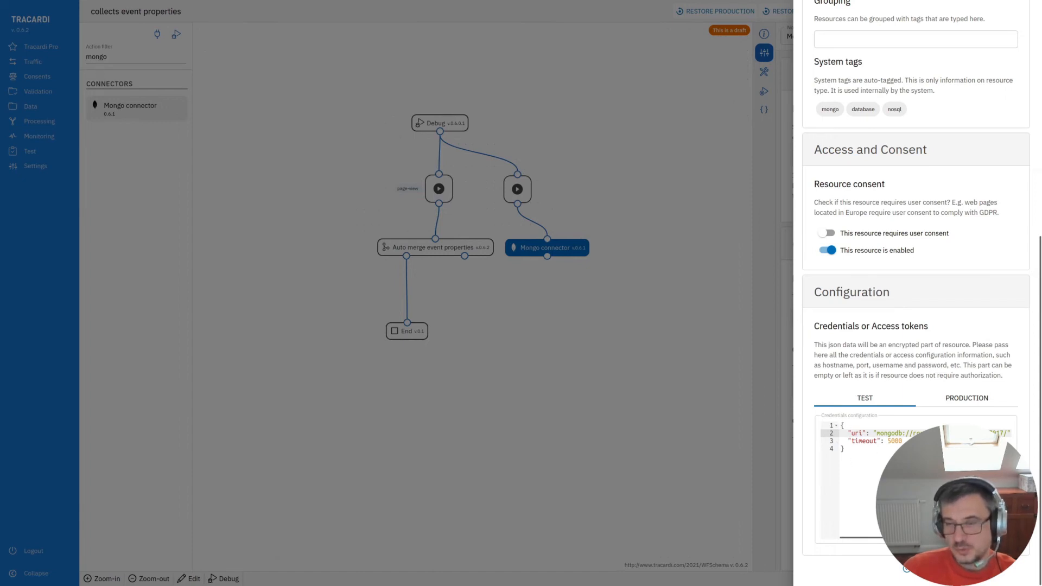
- Review the resource's production credentials and save the new MongoDB resource
{"action": "left_click", "coordinate": [973, 400]}
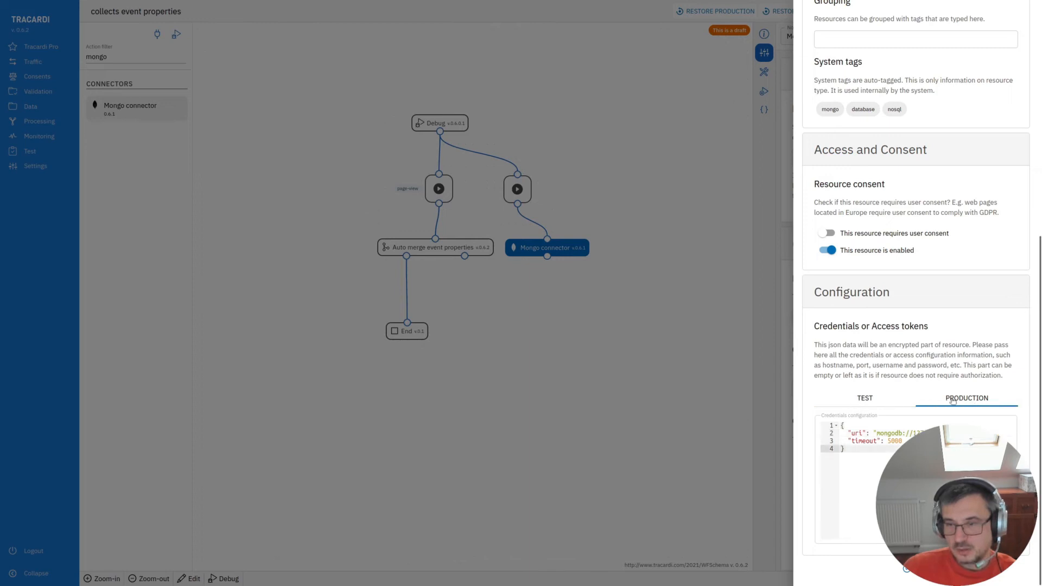
{"action": "left_click_drag", "start_coordinate": [854, 465], "coordinate": [830, 415]}
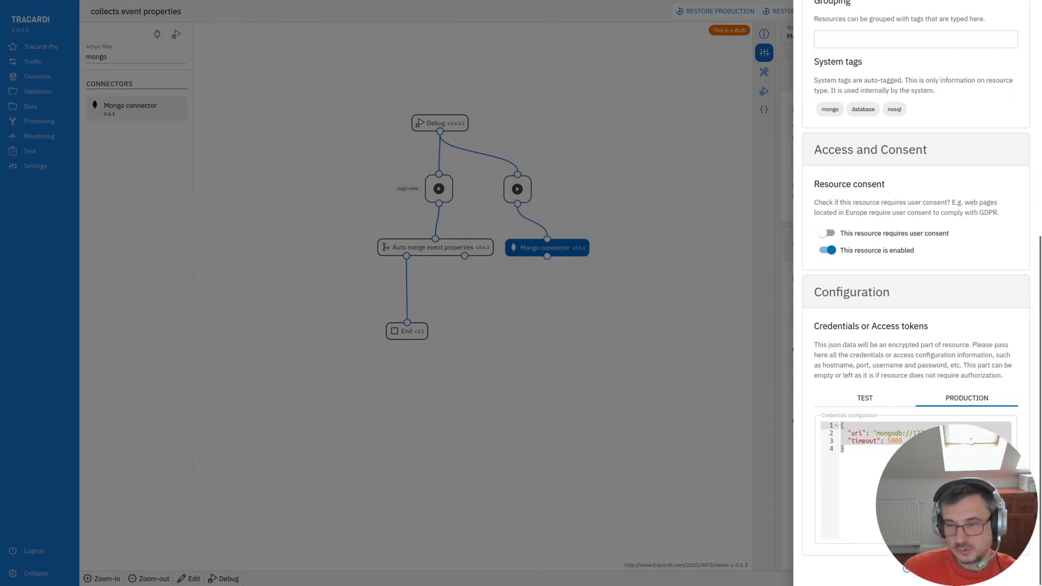
{"action": "left_click", "coordinate": [872, 456]}
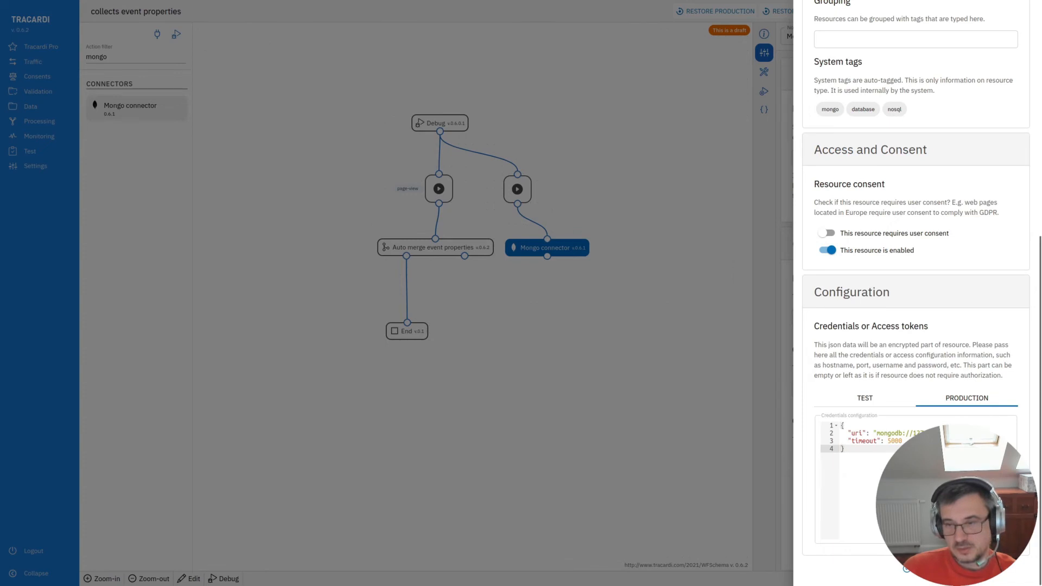
{"action": "left_click", "coordinate": [906, 569]}
- Select Local mongo instance as the Mongo connector's resource and set its database to local
{"action": "left_click", "coordinate": [860, 158]}
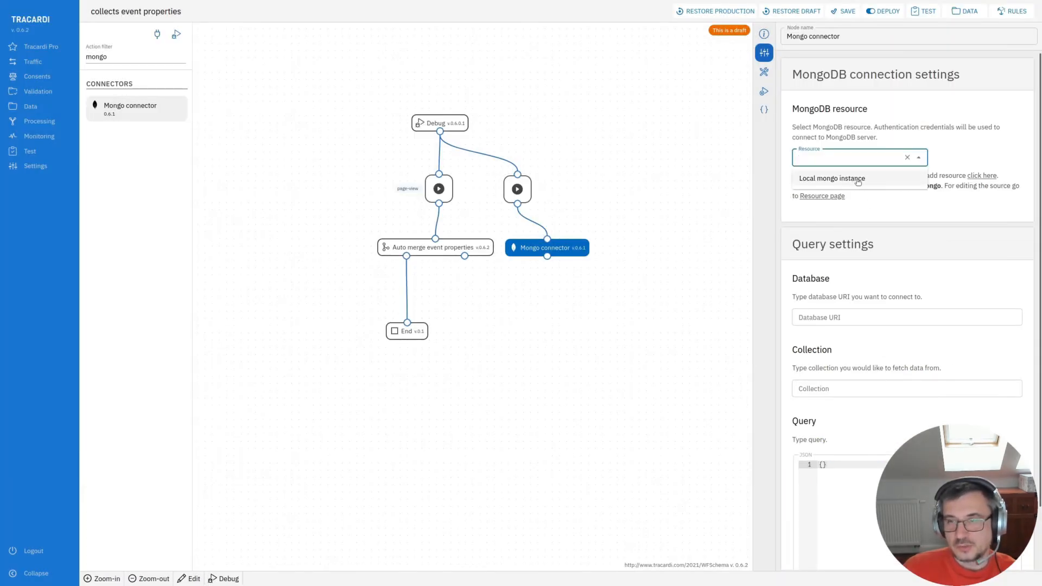
{"action": "left_click", "coordinate": [859, 181]}
{"action": "left_click", "coordinate": [813, 317]}
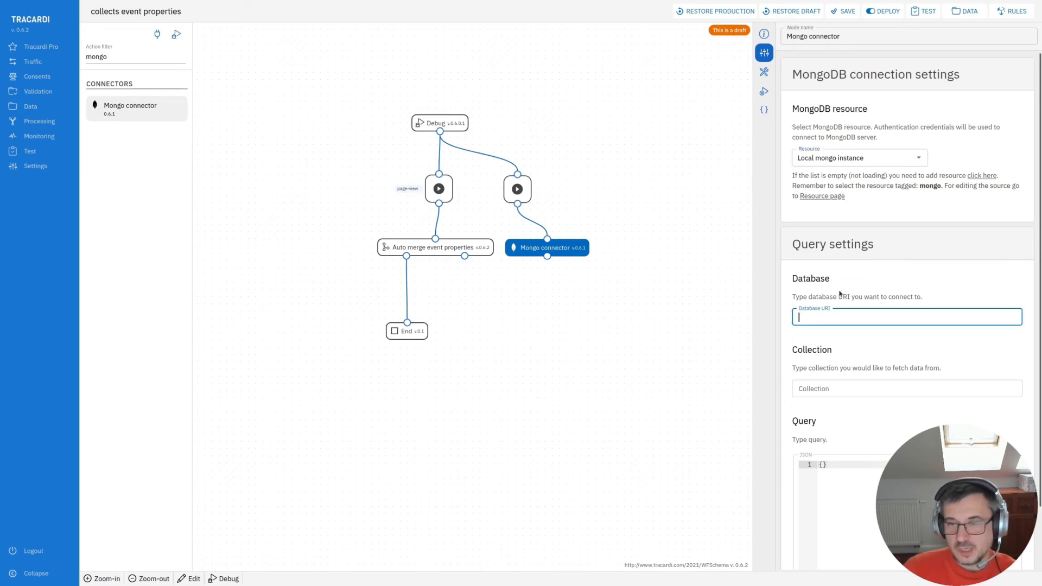
{"action": "type", "text": "local"}
{"action": "left_click", "coordinate": [841, 349]}
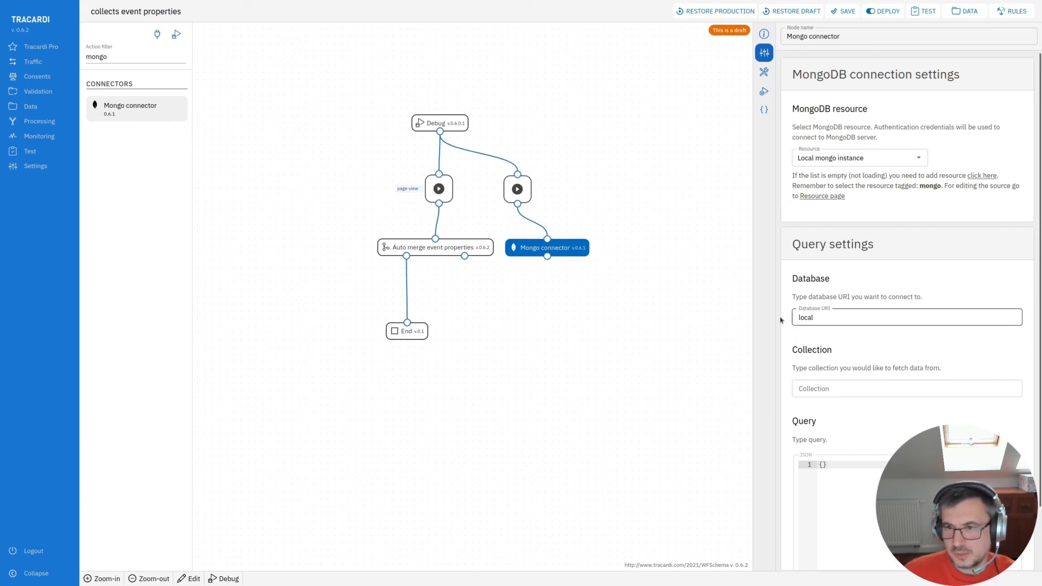
- Switch to MongoDB Compass, connect to localhost, and browse the collections in the local database
{"action": "left_click_drag", "start_coordinate": [1, 304], "coordinate": [471, 109]}
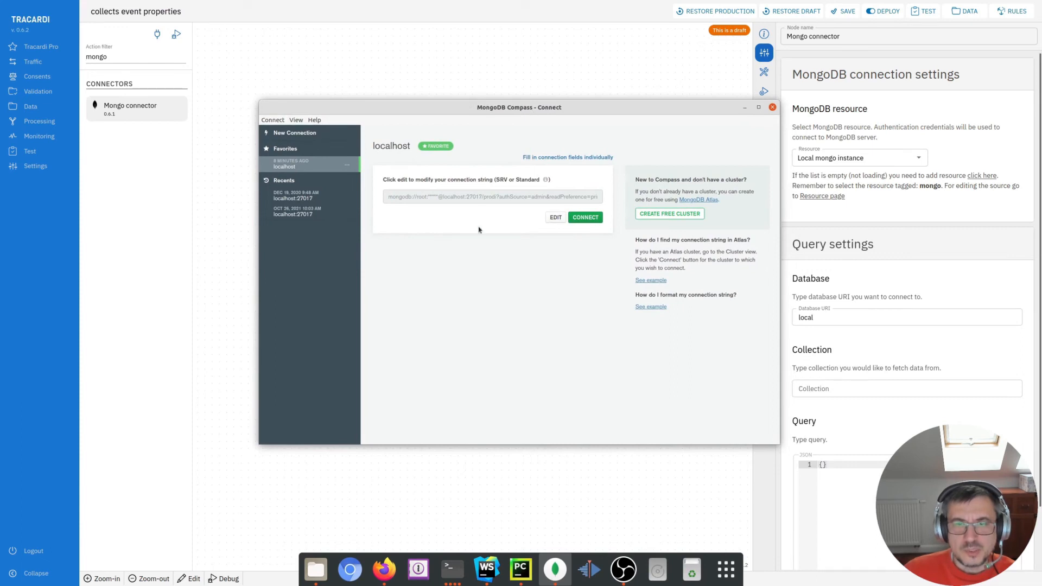
{"action": "left_click", "coordinate": [586, 218]}
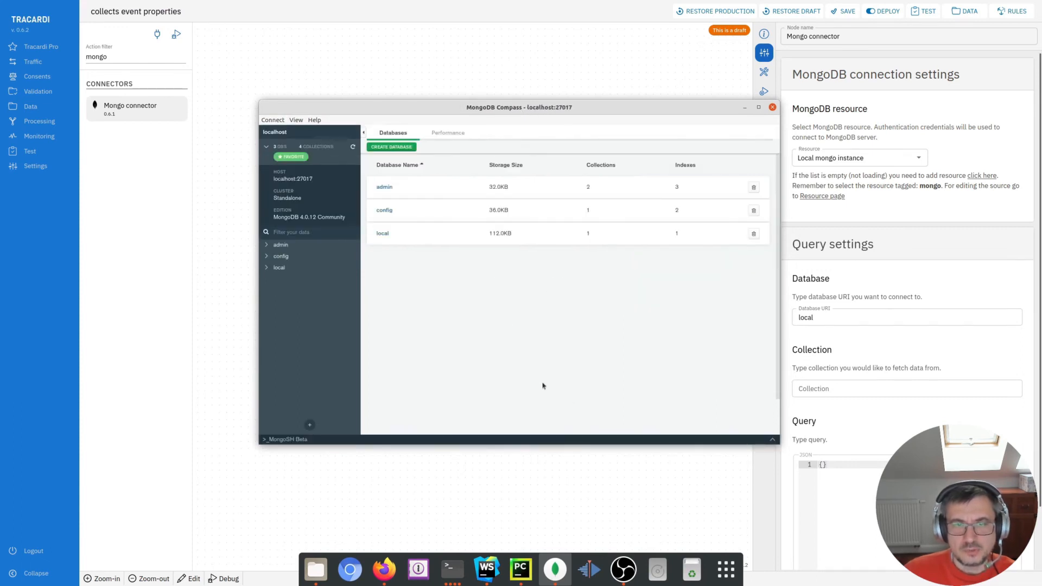
{"action": "left_click", "coordinate": [383, 233]}
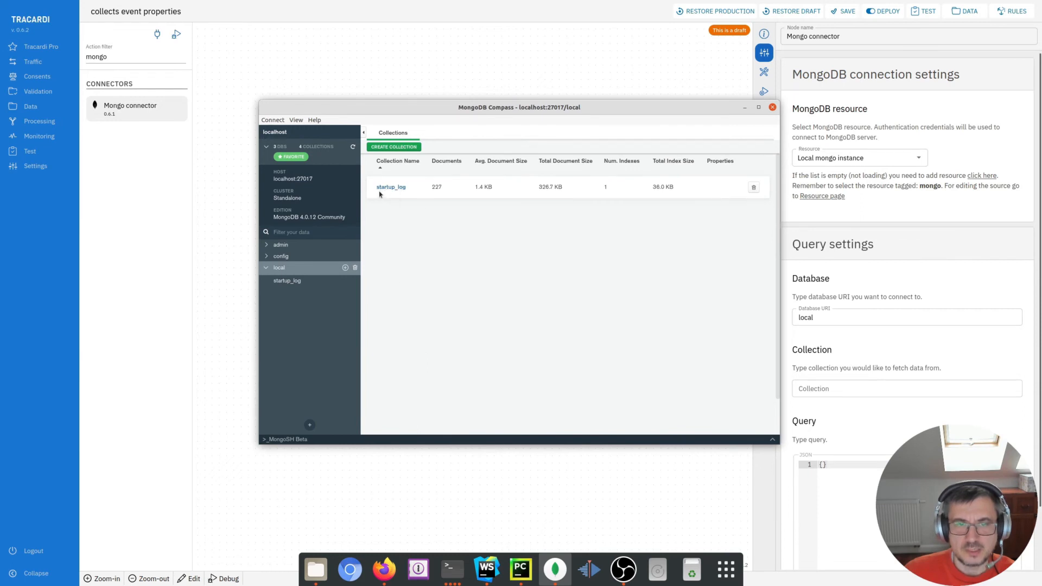
{"action": "left_click_drag", "start_coordinate": [507, 112], "coordinate": [0, 136]}
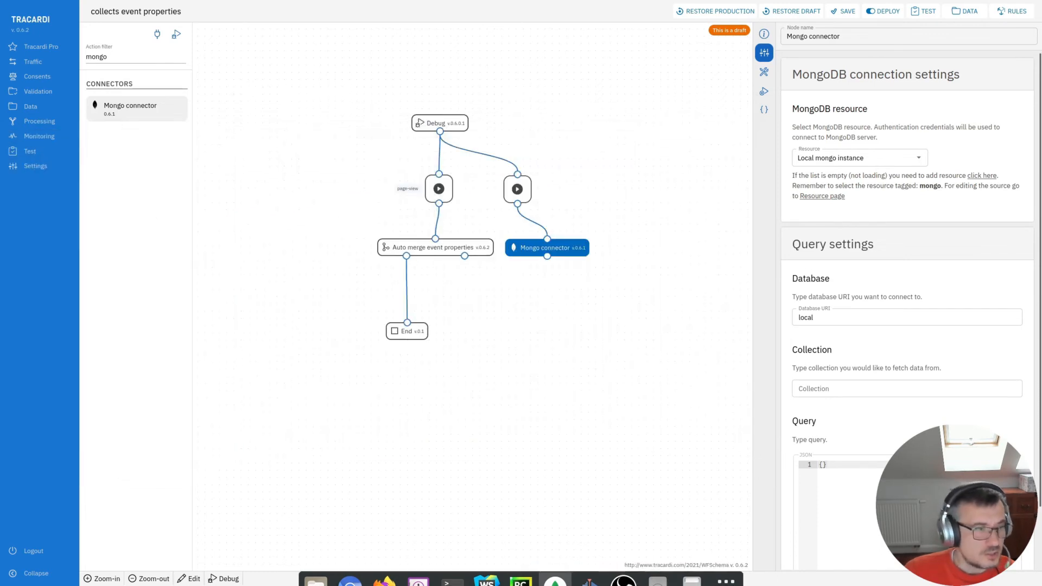
- Set the Mongo connector's collection to startup_log and save the node settings
{"action": "left_click", "coordinate": [815, 389]}
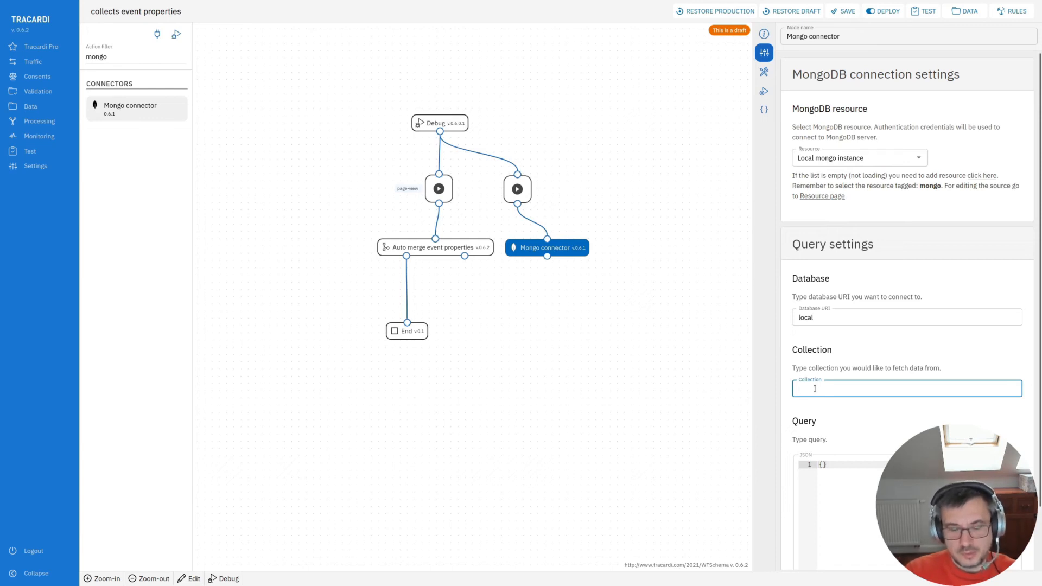
{"action": "type", "text": "startup_log"}
{"action": "scroll", "coordinate": [837, 408], "scroll_direction": "down", "scroll_amount": 2}
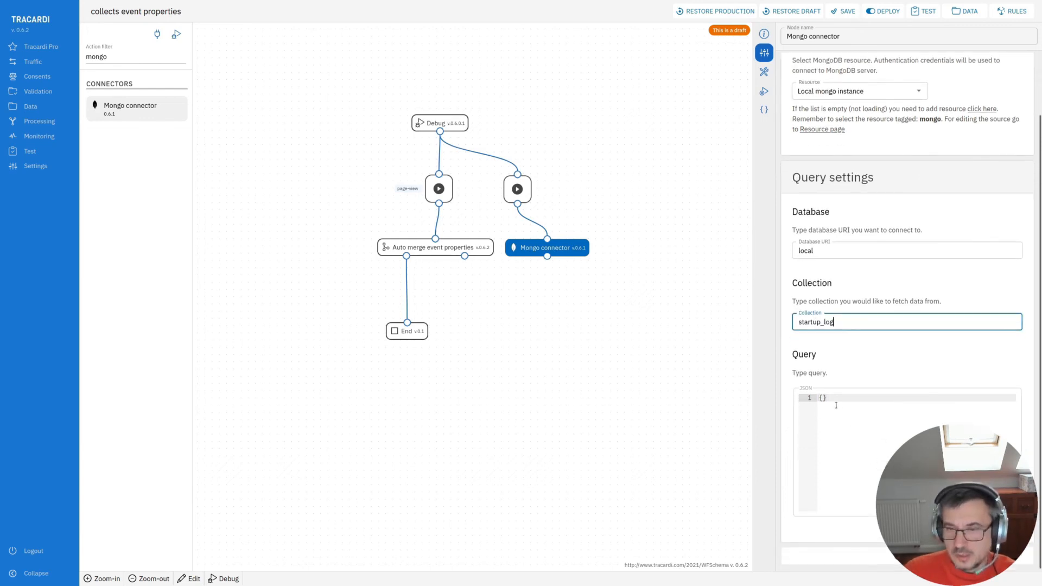
{"action": "left_click", "coordinate": [837, 406]}
{"action": "left_click", "coordinate": [873, 559]}
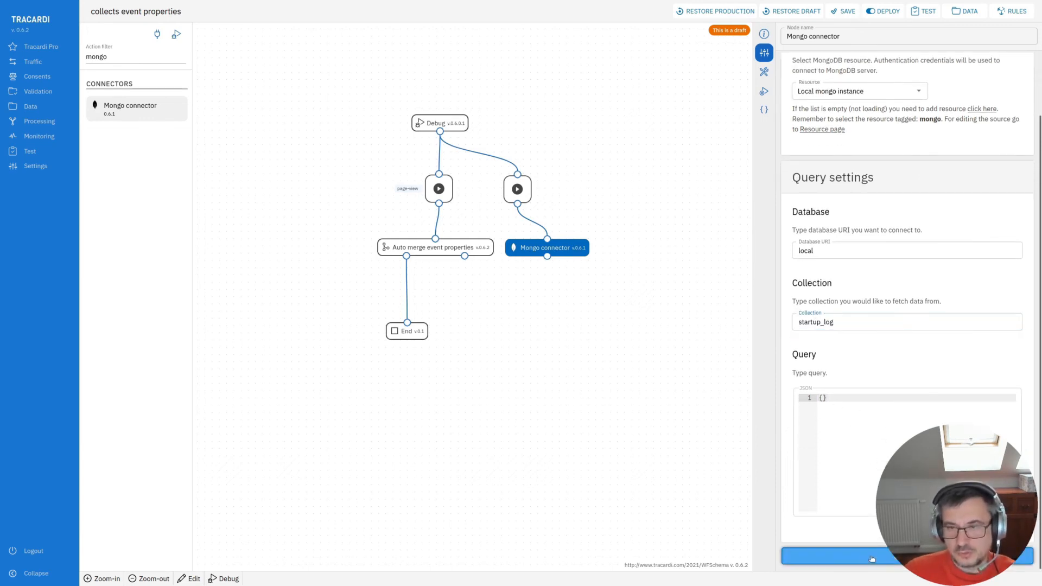
- Test-run the workflow, inspect the Mongo connector's error, and remove the trailing space from the database name
{"action": "left_click", "coordinate": [177, 34]}
{"action": "left_click", "coordinate": [146, 541]}
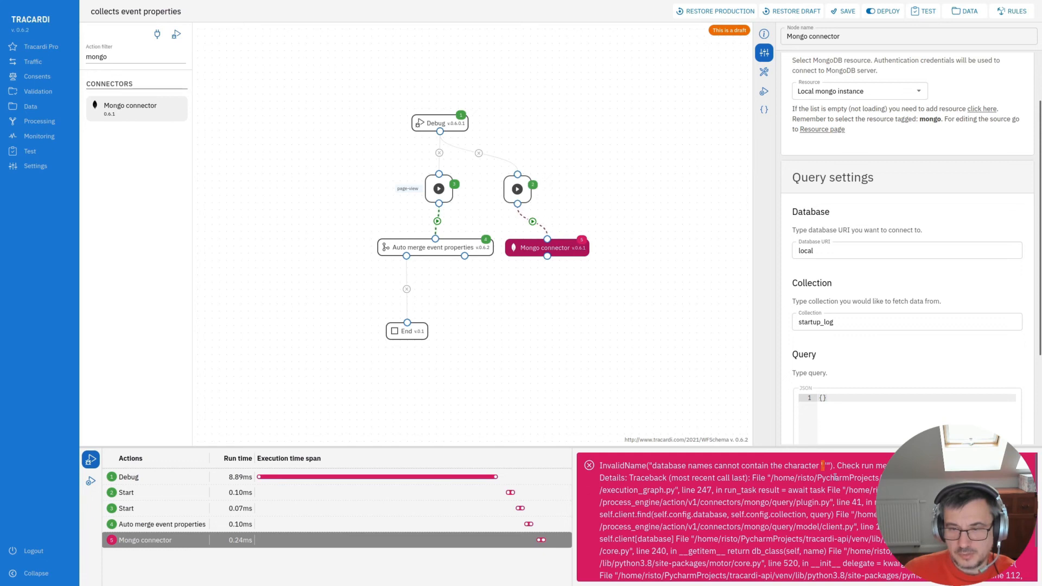
{"action": "left_click", "coordinate": [841, 252]}
{"action": "key", "text": "BackSpace"}
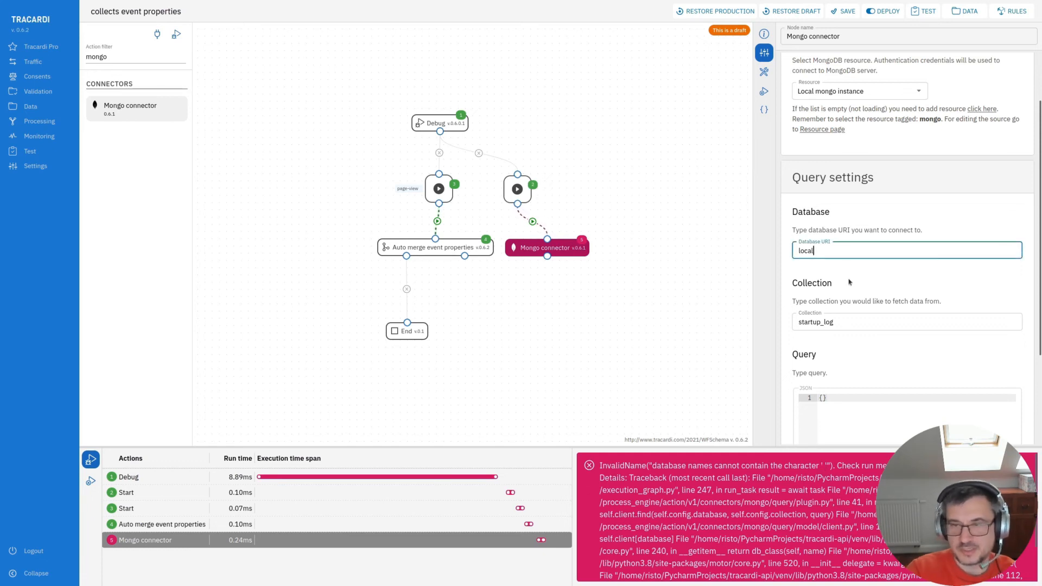
- Examine the Mongo connector's JSON configuration
{"action": "left_click", "coordinate": [631, 318]}
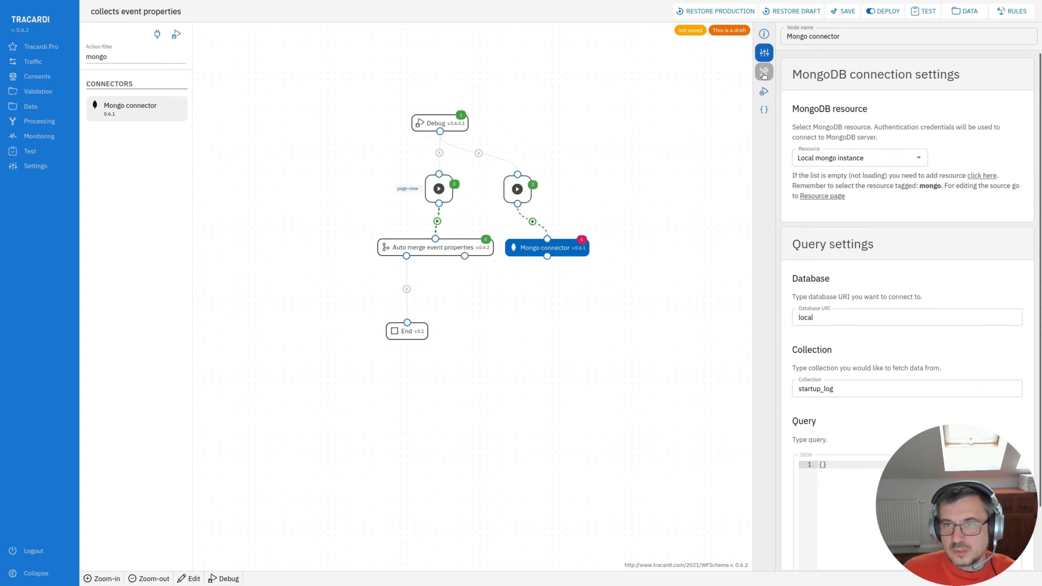
{"action": "left_click", "coordinate": [764, 75]}
{"action": "left_click_drag", "start_coordinate": [821, 226], "coordinate": [819, 163]}
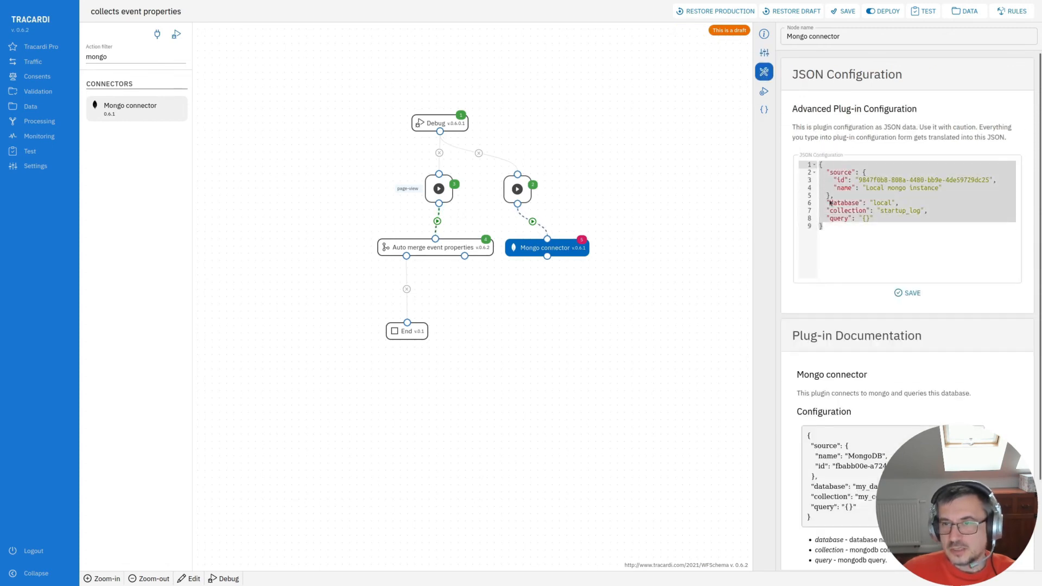
{"action": "left_click", "coordinate": [893, 232]}
{"action": "key", "text": "Up"}
{"action": "key", "text": "Up"}
{"action": "key", "text": "Up"}
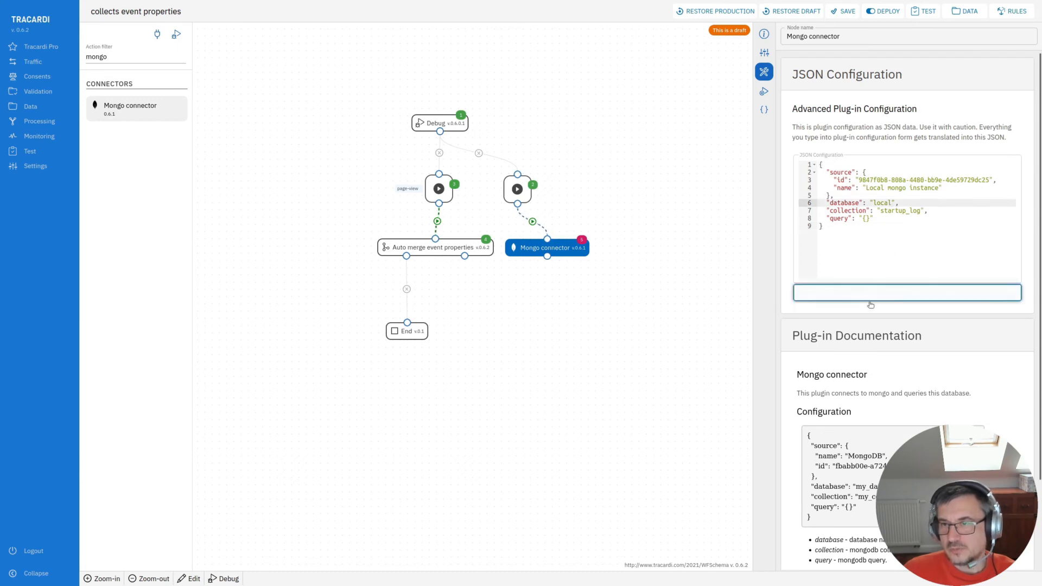
{"action": "left_click", "coordinate": [246, 158]}
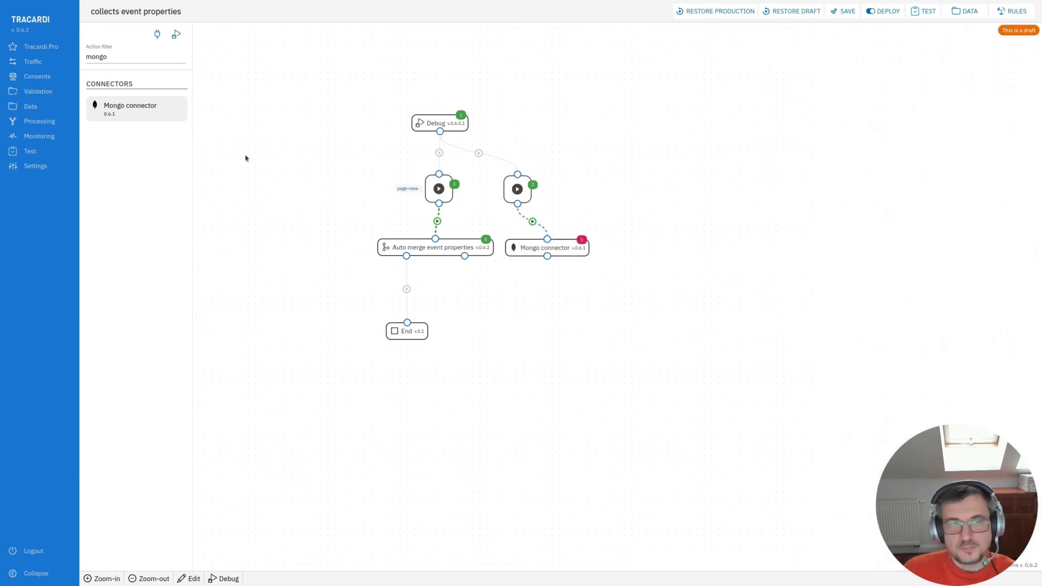
- Run the workflow test again and inspect the Mongo connector's output payload
{"action": "left_click", "coordinate": [177, 35]}
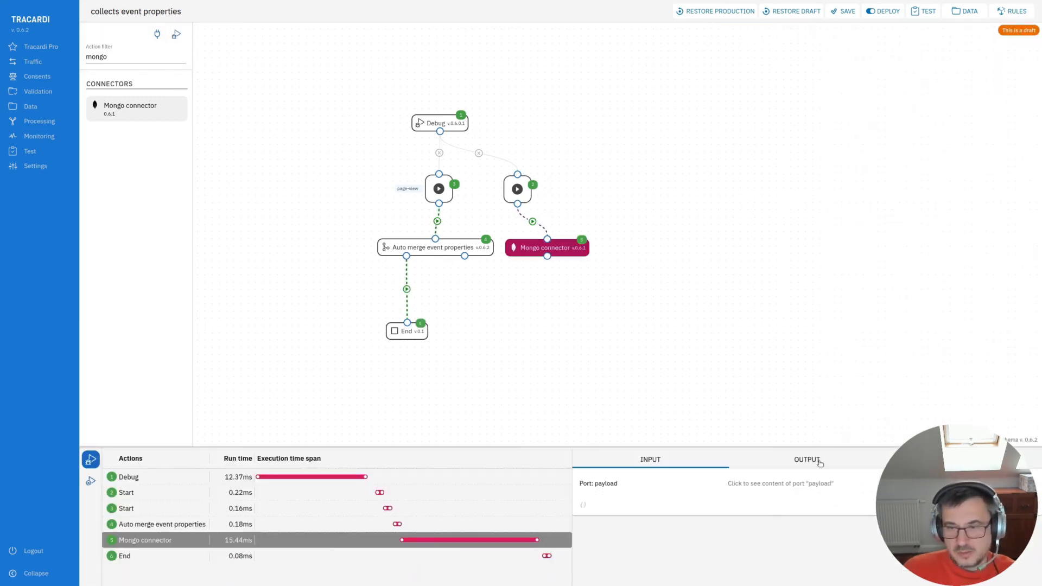
{"action": "left_click", "coordinate": [815, 506]}
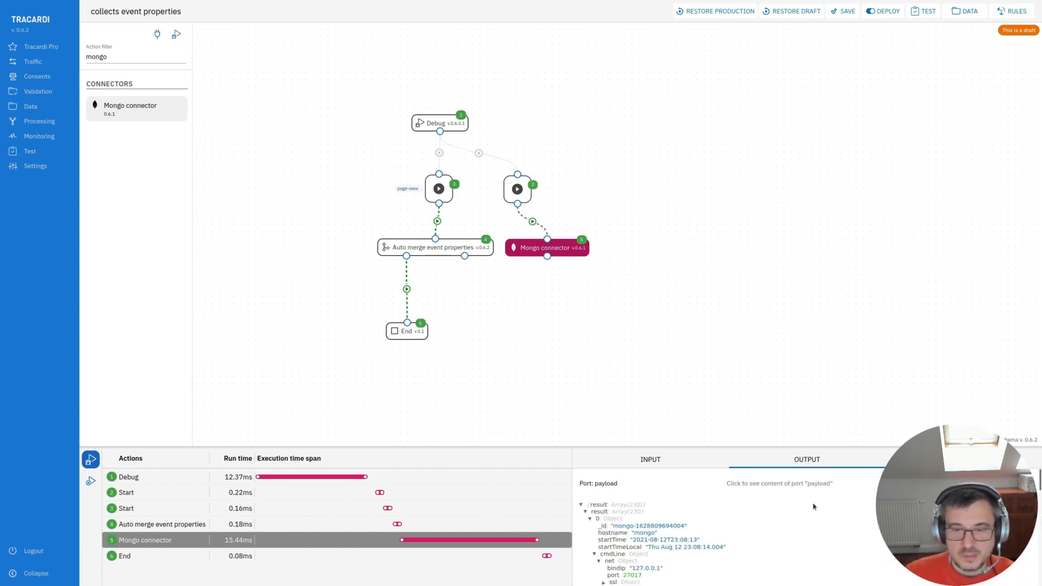
{"action": "scroll", "coordinate": [668, 532], "scroll_direction": "down", "scroll_amount": 3}
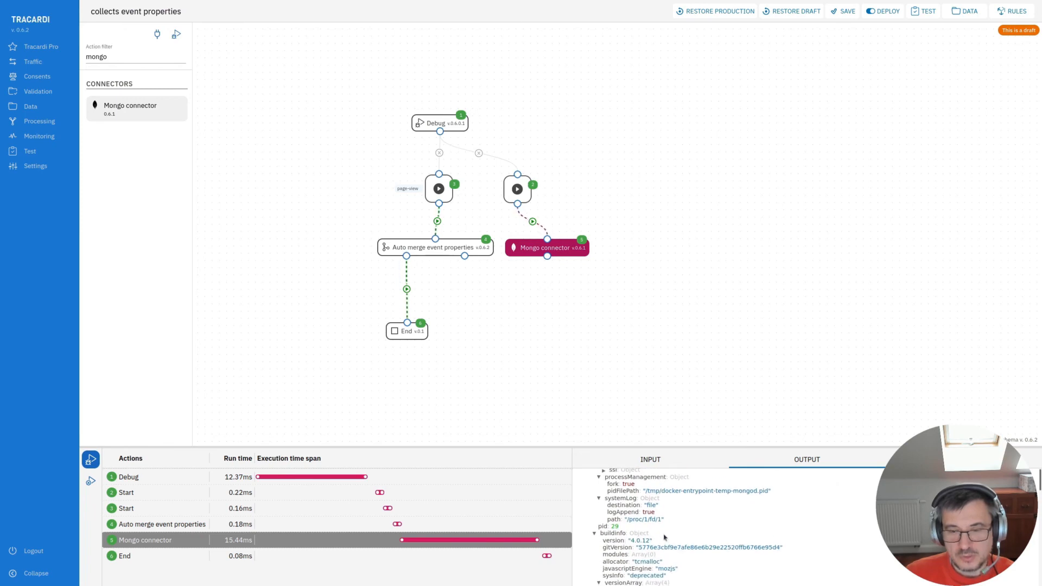
{"action": "scroll", "coordinate": [665, 537], "scroll_direction": "up", "scroll_amount": 4}
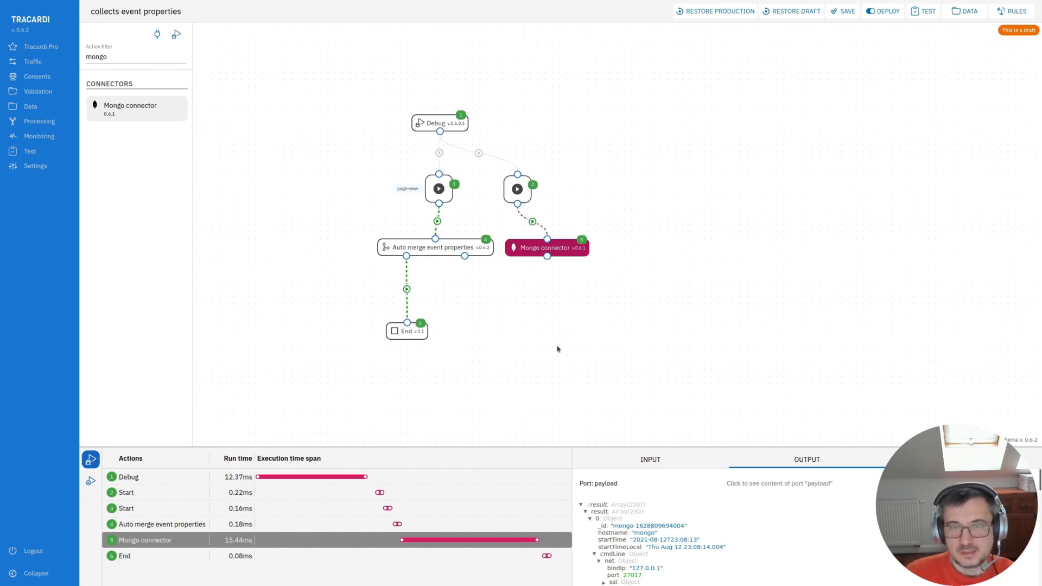
- Filter the actions for trait and add a Set Trait node connected below the Mongo connector
{"action": "double_click", "coordinate": [119, 57]}
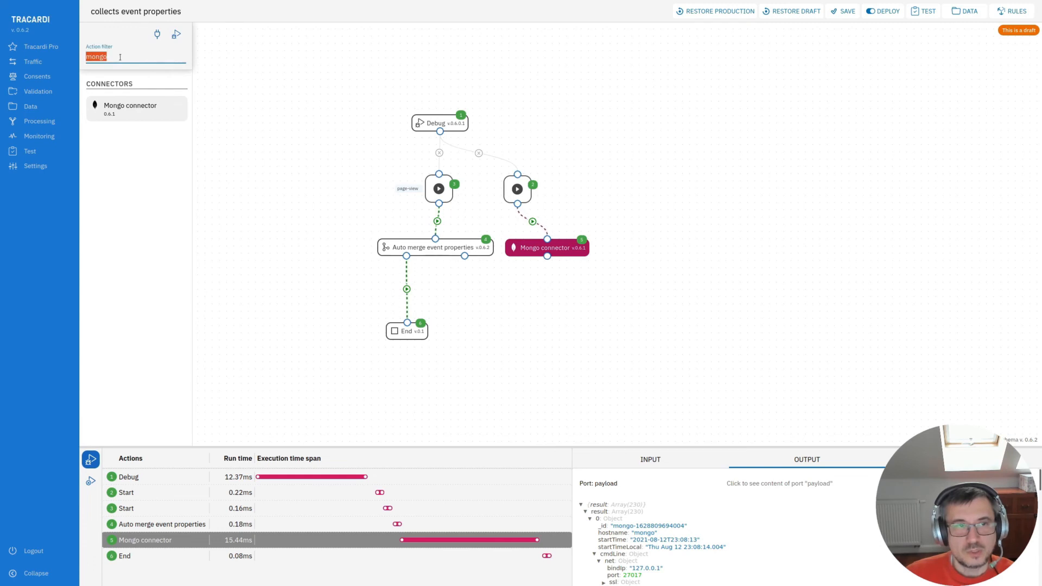
{"action": "type", "text": "tar"}
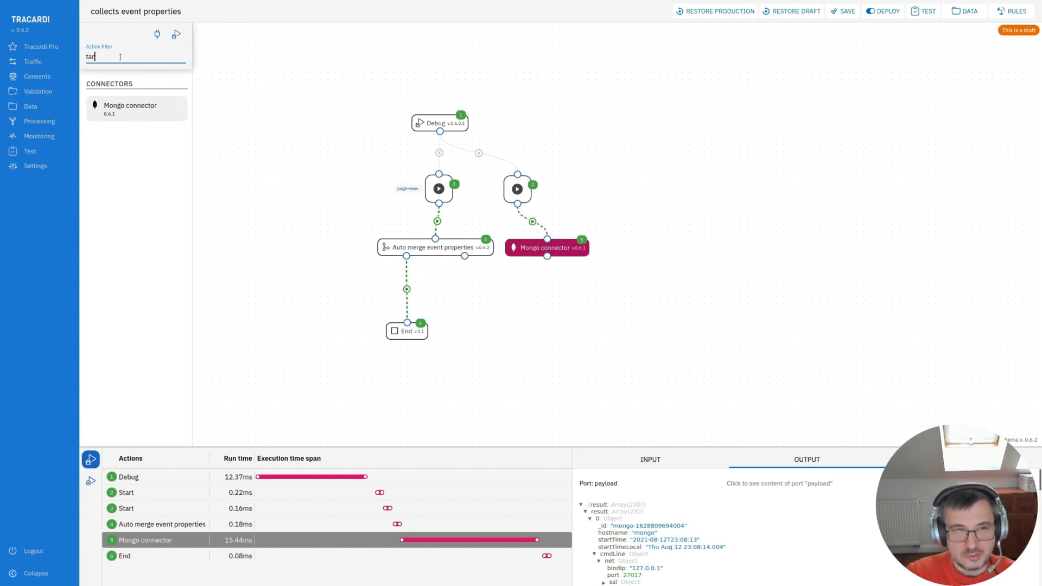
{"action": "key", "text": "BackSpace"}
{"action": "key", "text": "BackSpace"}
{"action": "type", "text": "rait"}
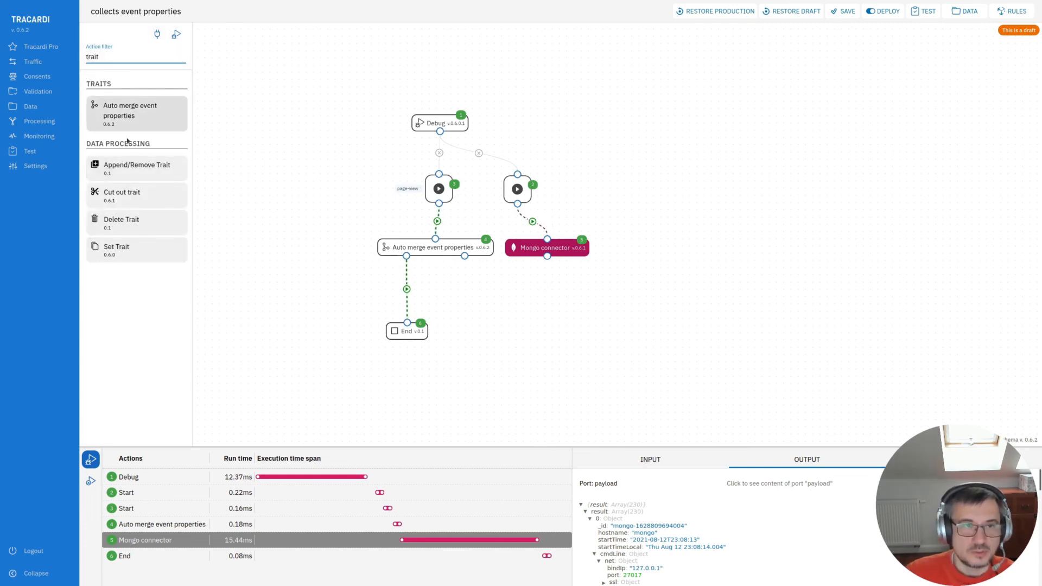
{"action": "left_click_drag", "start_coordinate": [121, 250], "coordinate": [546, 307]}
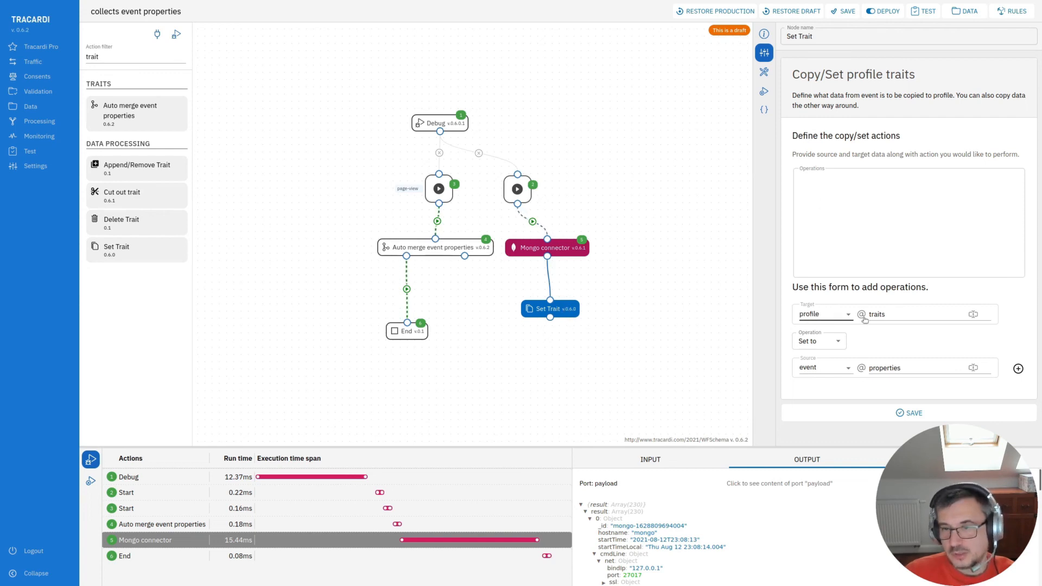
- Add a Set Trait operation that sets the profile's mongo trait to the payload's result.0
{"action": "left_click", "coordinate": [912, 314]}
{"action": "type", "text": "."}
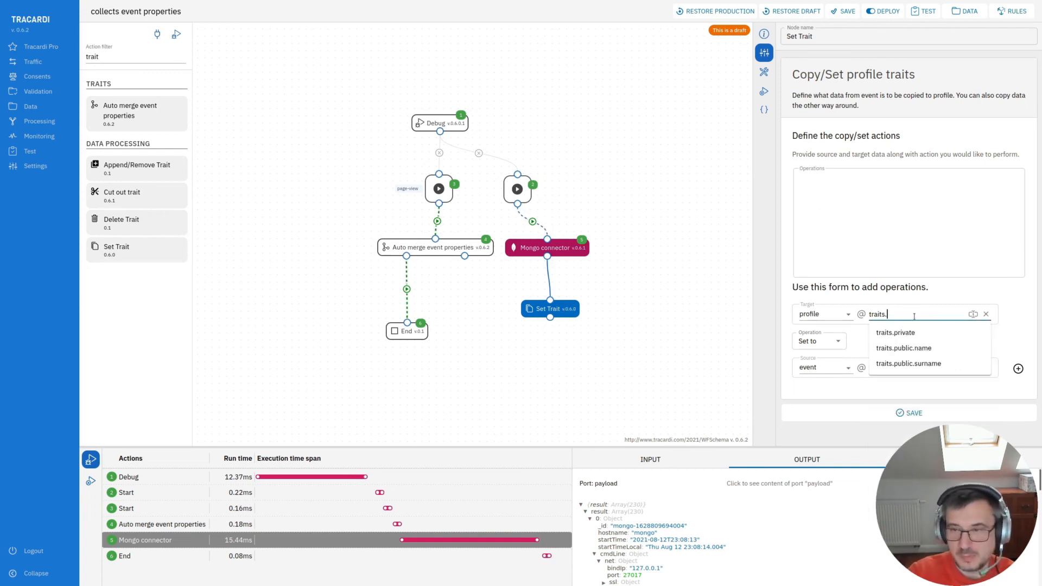
{"action": "type", "text": "public.mongo"}
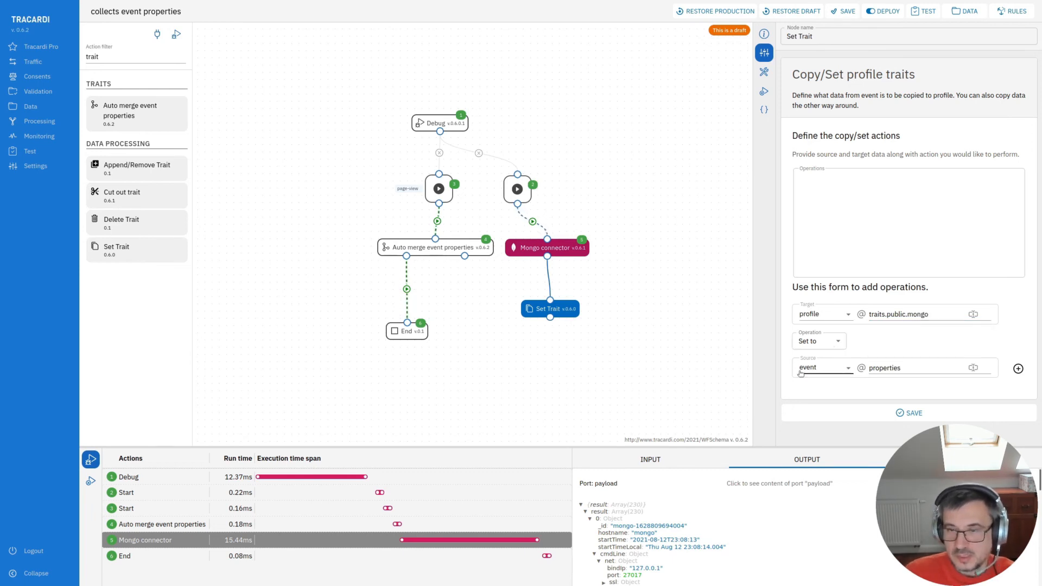
{"action": "left_click", "coordinate": [836, 369]}
{"action": "left_click", "coordinate": [820, 387]}
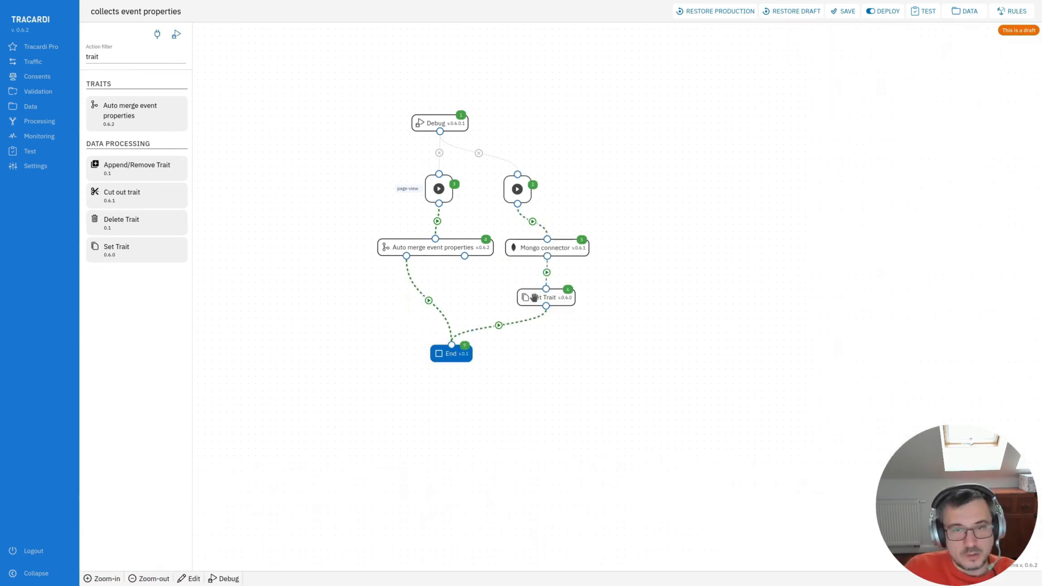
{"action": "left_click", "coordinate": [546, 298]}
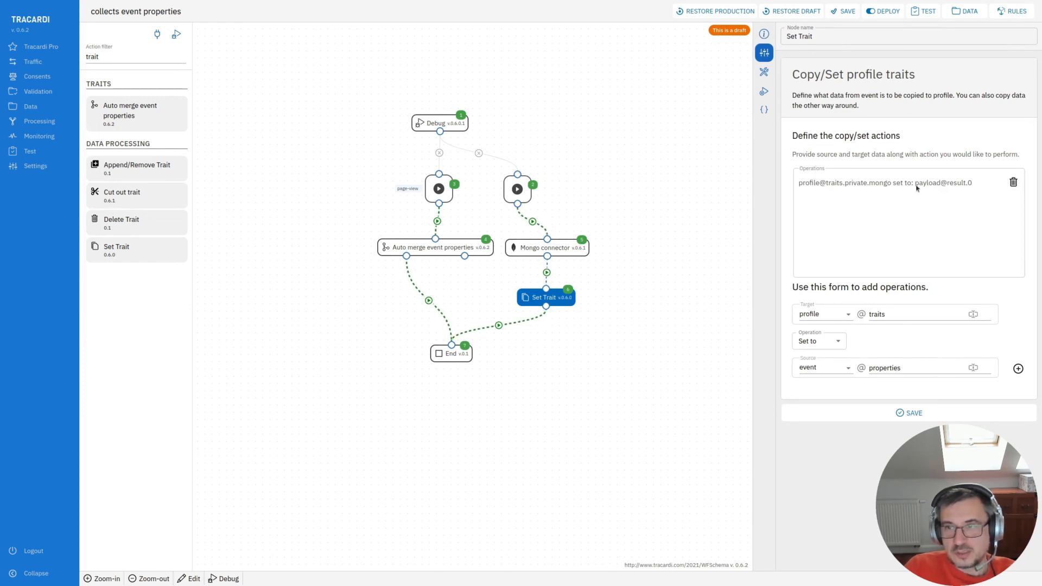
- Run the workflow test and inspect the Set Trait node's input profile traits
{"action": "left_click", "coordinate": [176, 35]}
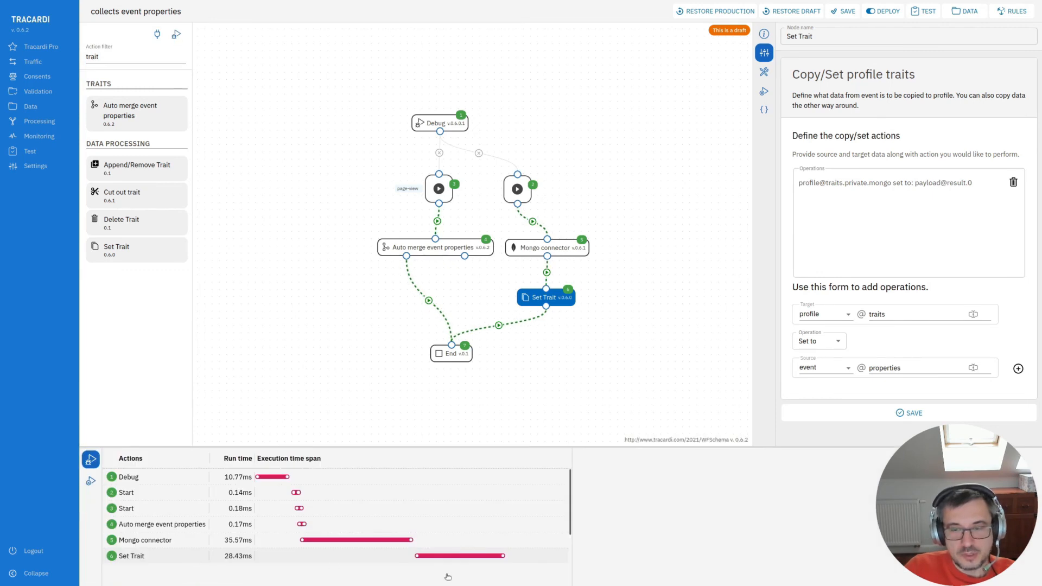
{"action": "left_click", "coordinate": [448, 557]}
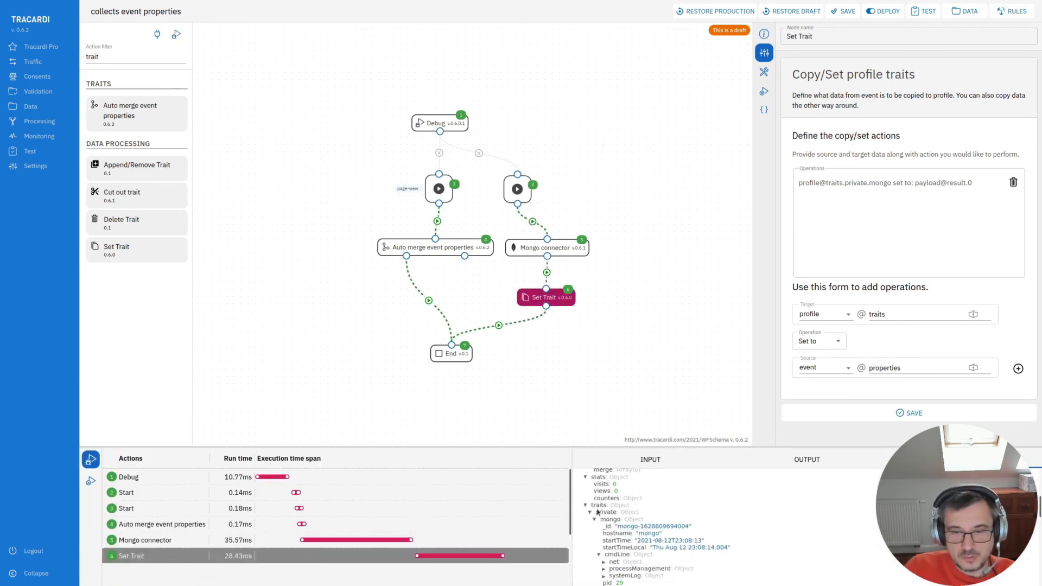
{"action": "scroll", "coordinate": [621, 536], "scroll_direction": "down", "scroll_amount": 2}
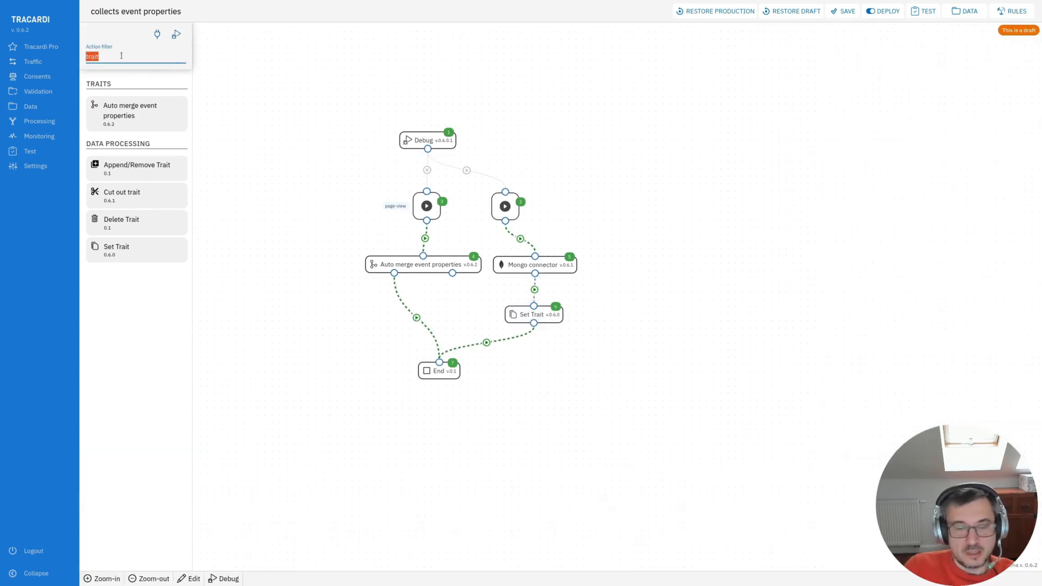
- Clear the action filter and browse the full list of available actions
{"action": "key", "text": "BackSpace"}
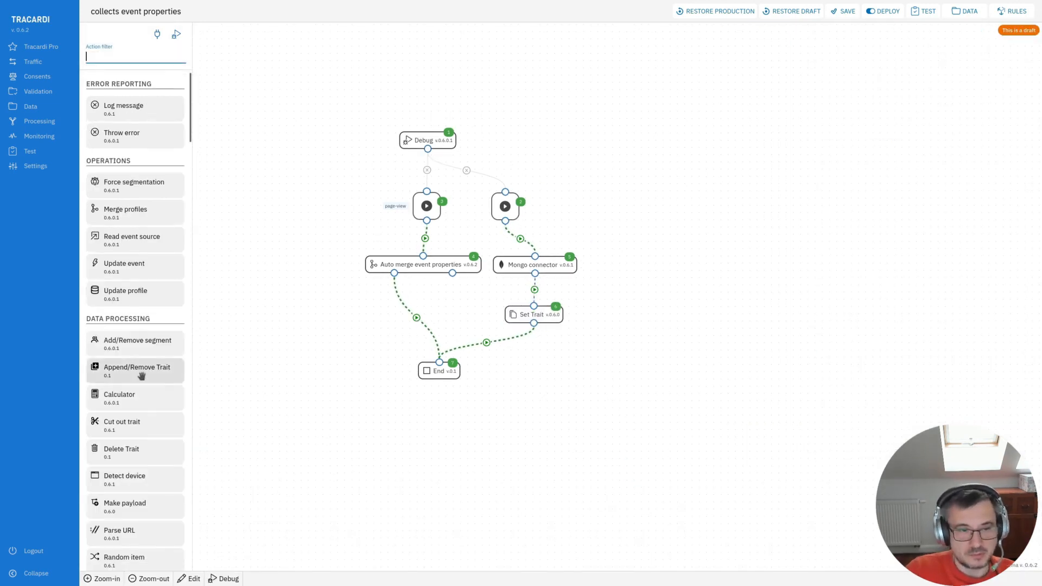
{"action": "scroll", "coordinate": [142, 376], "scroll_direction": "down", "scroll_amount": 15}
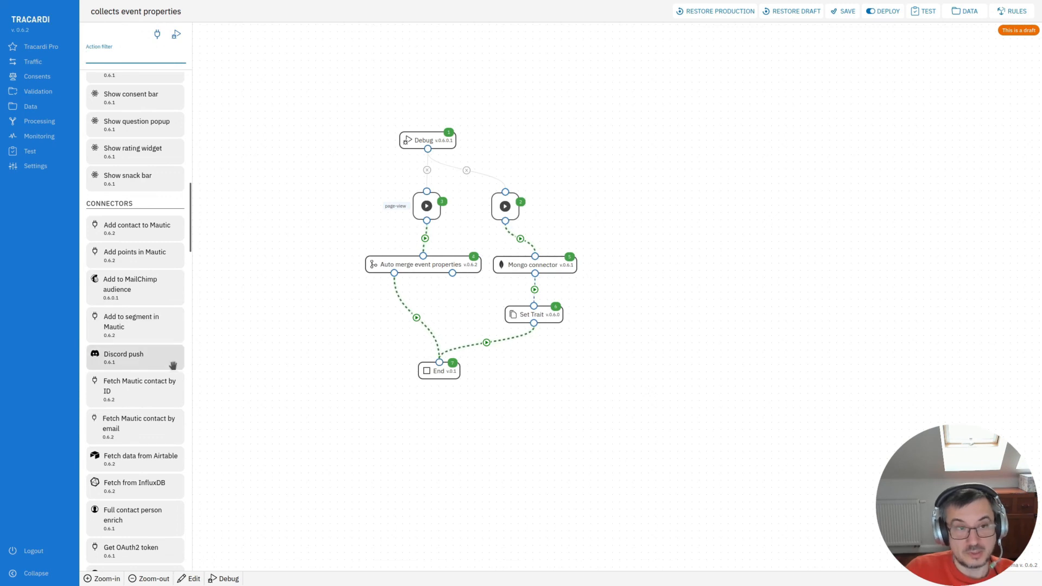
- Browse the connector, e-mail, Trello, location and stats actions available in the action list
{"action": "scroll", "coordinate": [145, 423], "scroll_direction": "down", "scroll_amount": 1}
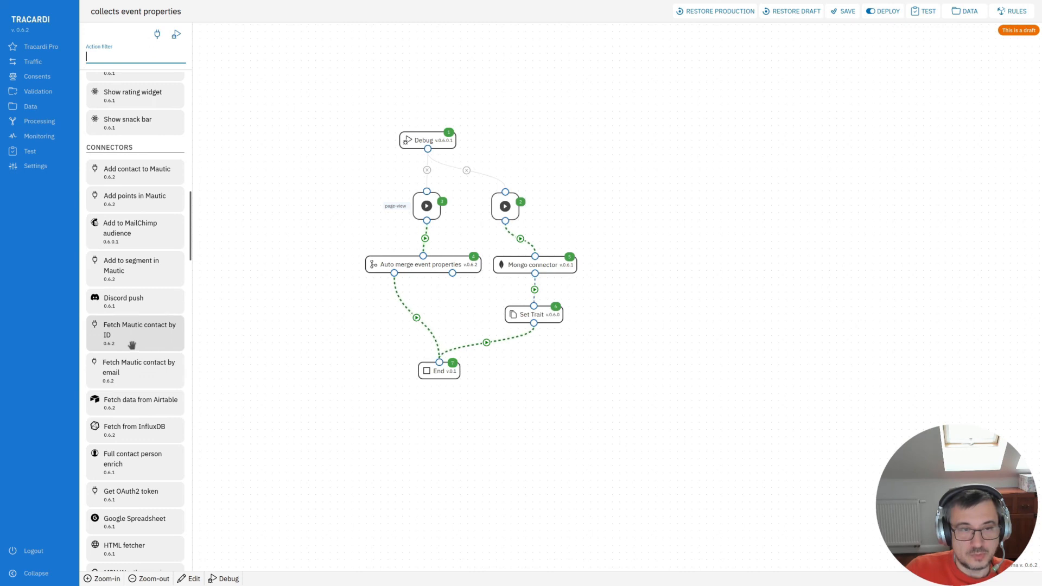
{"action": "scroll", "coordinate": [137, 402], "scroll_direction": "down", "scroll_amount": 2}
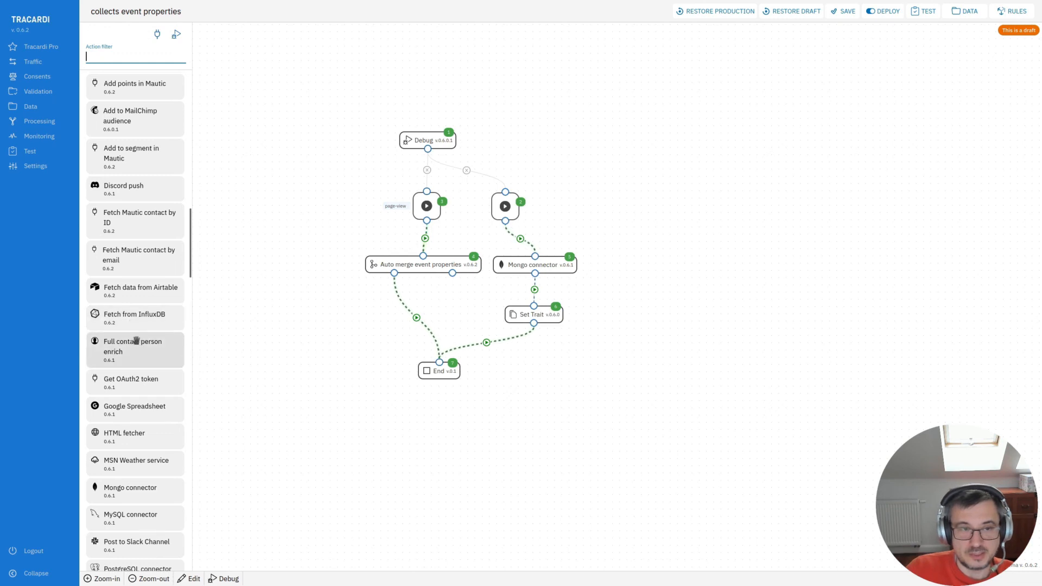
{"action": "scroll", "coordinate": [139, 379], "scroll_direction": "down", "scroll_amount": 1}
{"action": "scroll", "coordinate": [138, 379], "scroll_direction": "down", "scroll_amount": 2}
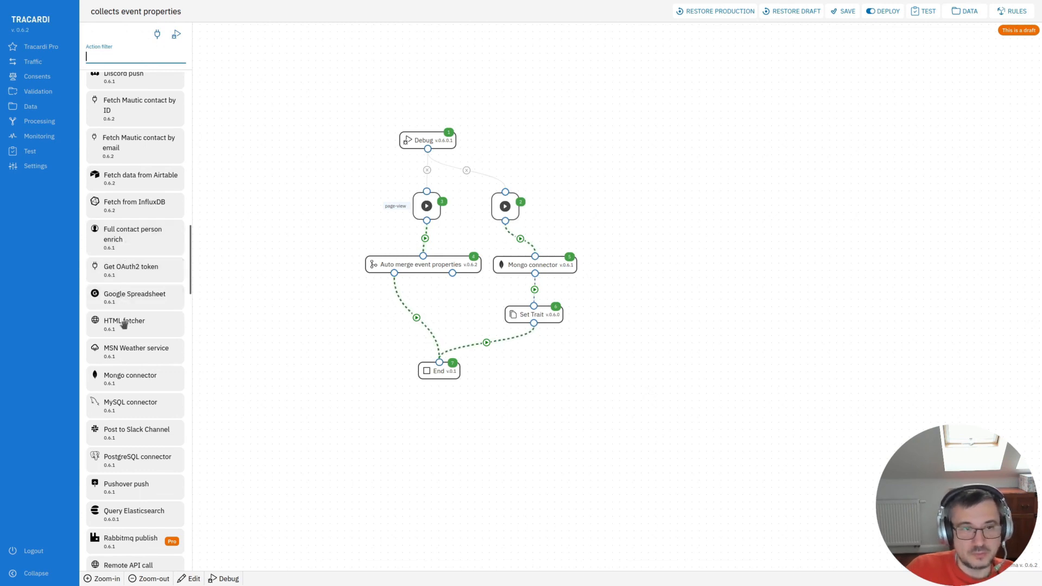
{"action": "scroll", "coordinate": [131, 356], "scroll_direction": "down", "scroll_amount": 2}
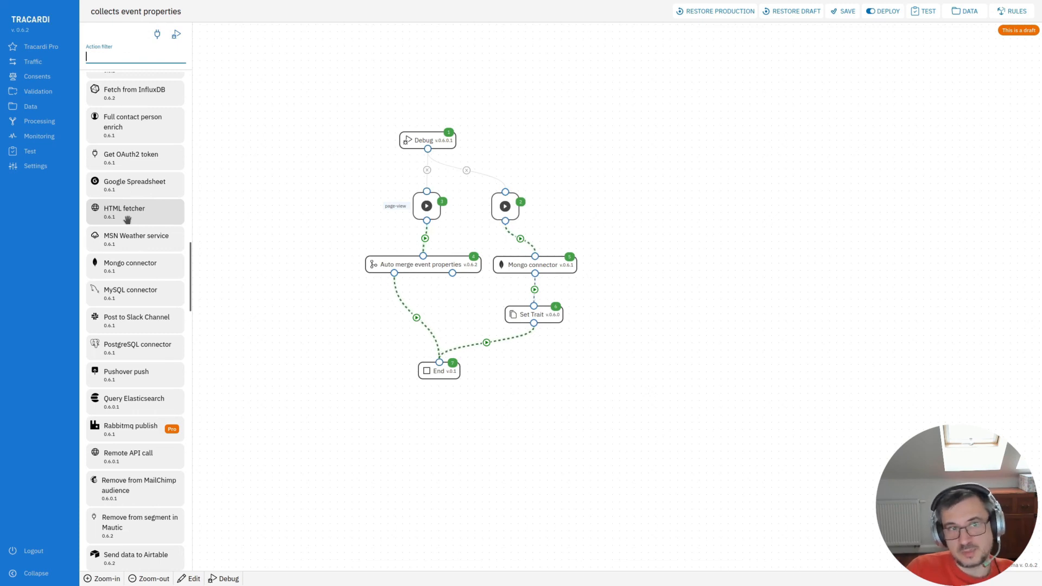
{"action": "scroll", "coordinate": [126, 221], "scroll_direction": "down", "scroll_amount": 2}
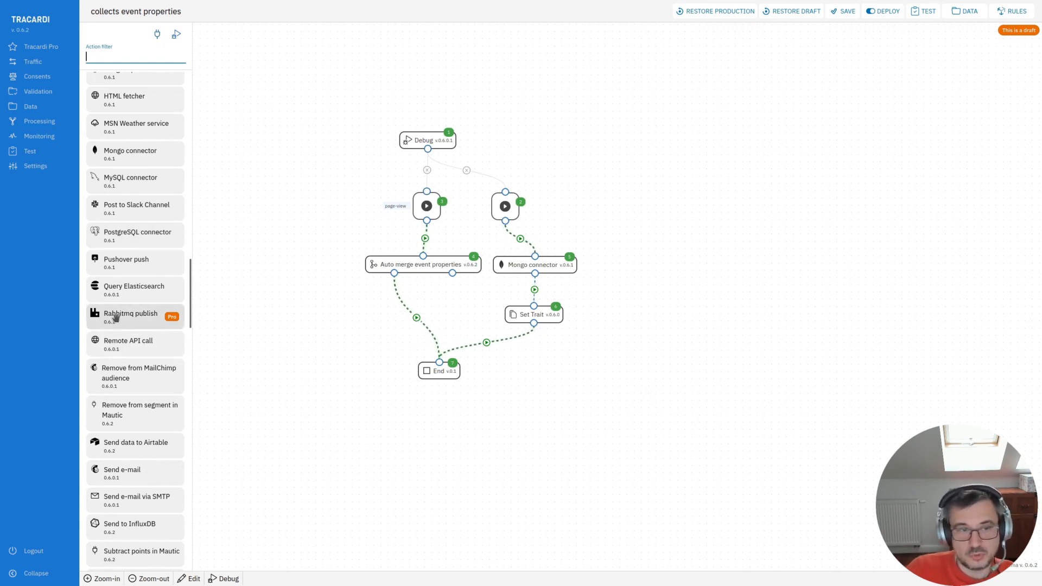
{"action": "scroll", "coordinate": [116, 317], "scroll_direction": "down", "scroll_amount": 7}
{"action": "scroll", "coordinate": [116, 269], "scroll_direction": "up", "scroll_amount": 2}
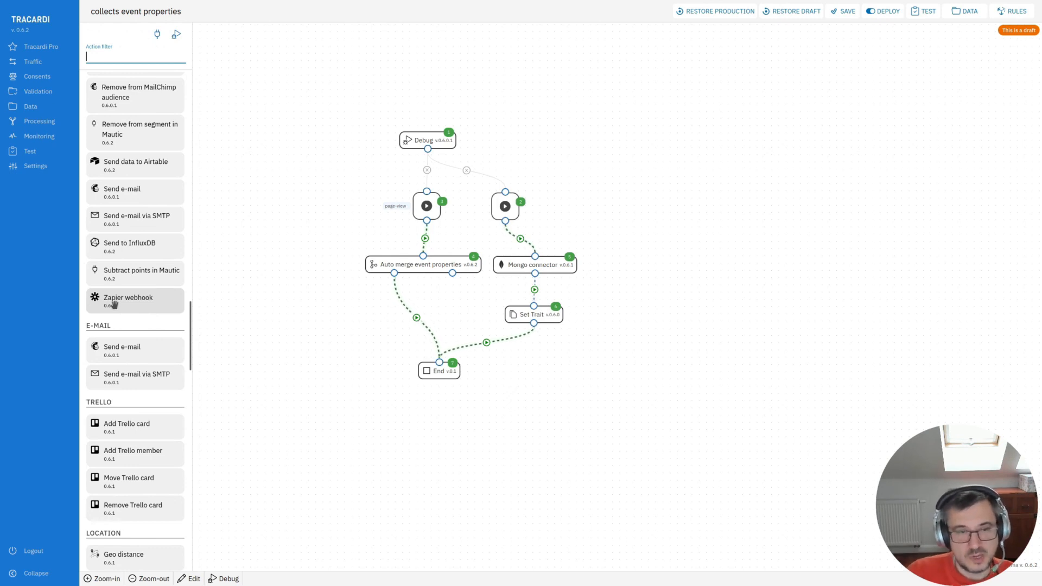
{"action": "scroll", "coordinate": [114, 306], "scroll_direction": "down", "scroll_amount": 4}
{"action": "left_click_drag", "start_coordinate": [317, 215], "coordinate": [333, 232]}
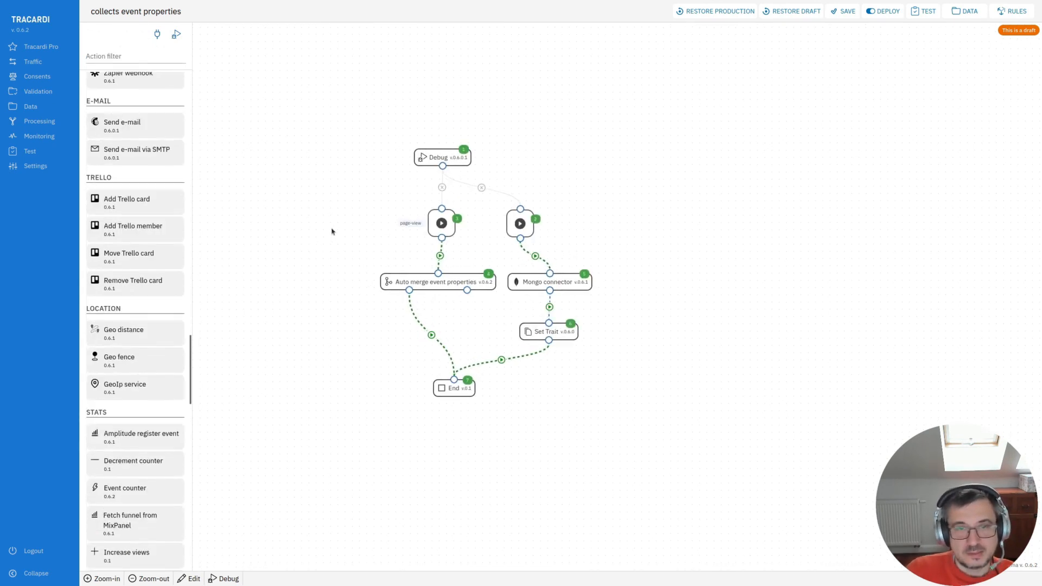